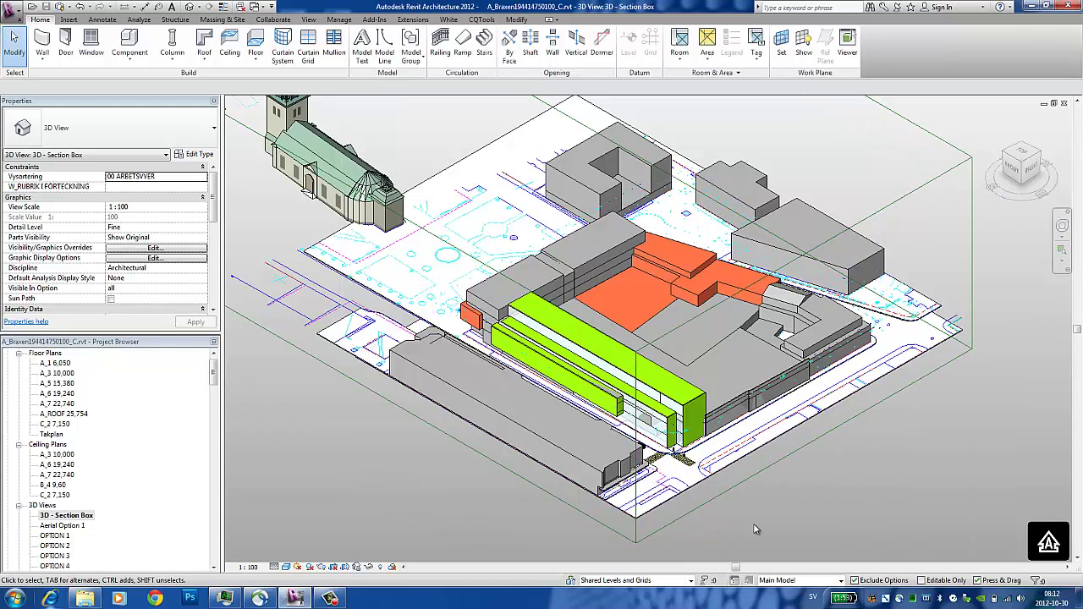
# Switch with Ctrl+Tab from the 3D Section Box view to Sheet 010's four corner renderings
pyautogui.hotkey('ctrl', 'Tab')
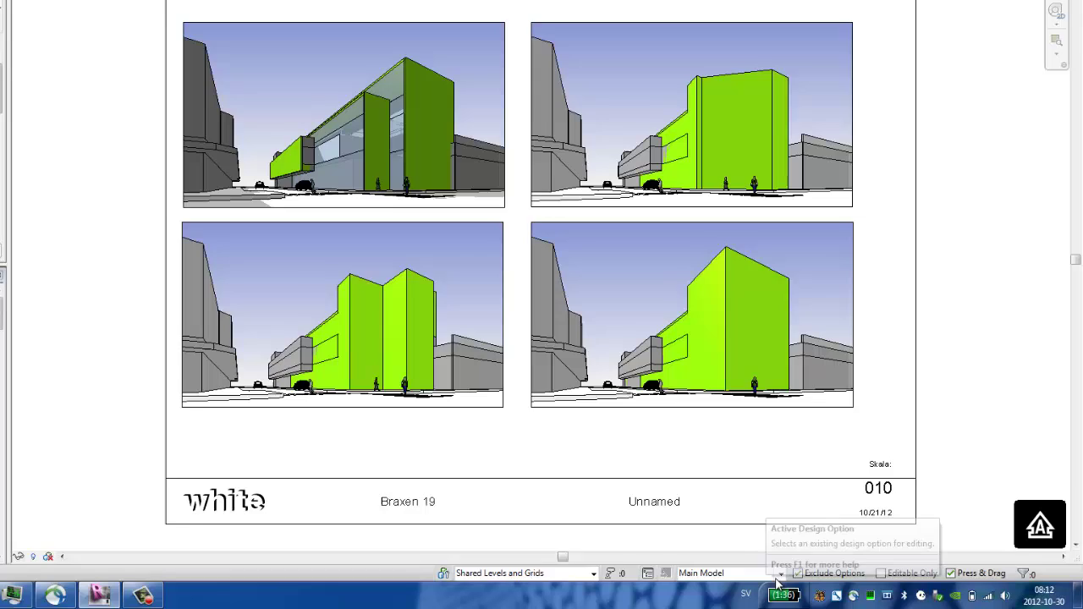
# Open the Design Options dialog showing the Corner Studies set and Corner Study 1–4
pyautogui.click(842, 580)
pyautogui.click(751, 570)
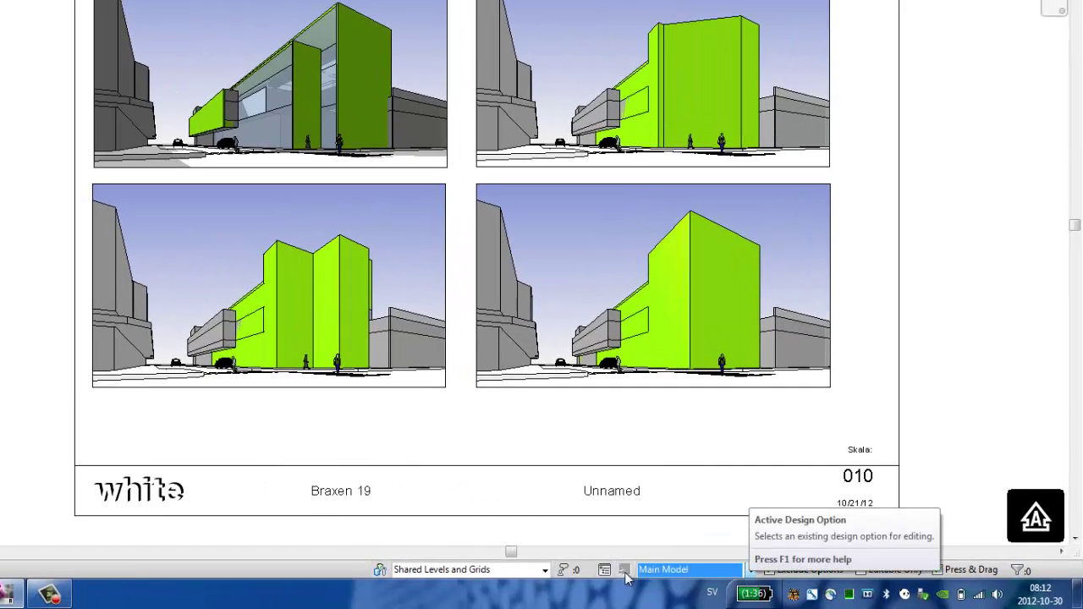
pyautogui.click(605, 570)
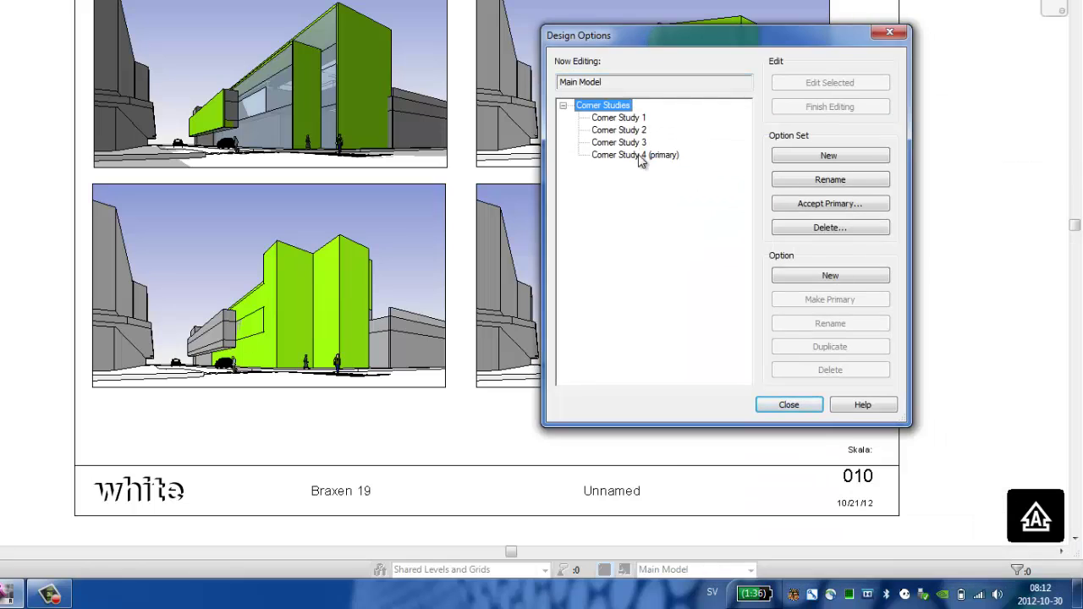
# Select the Corner Studies option set and choose Accept Primary to keep Corner Study 4
pyautogui.click(640, 156)
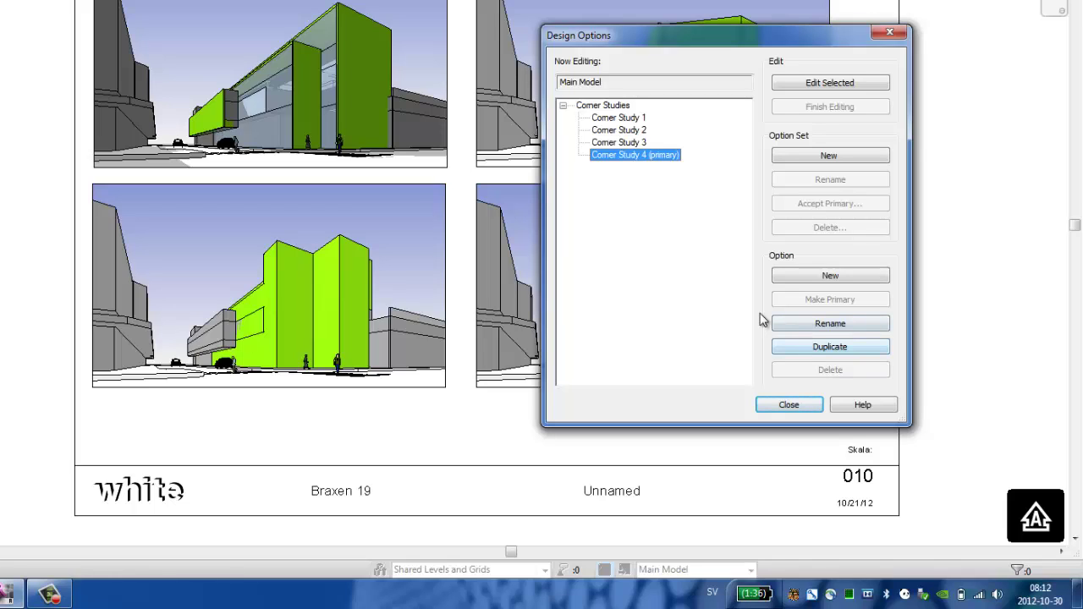
pyautogui.click(603, 106)
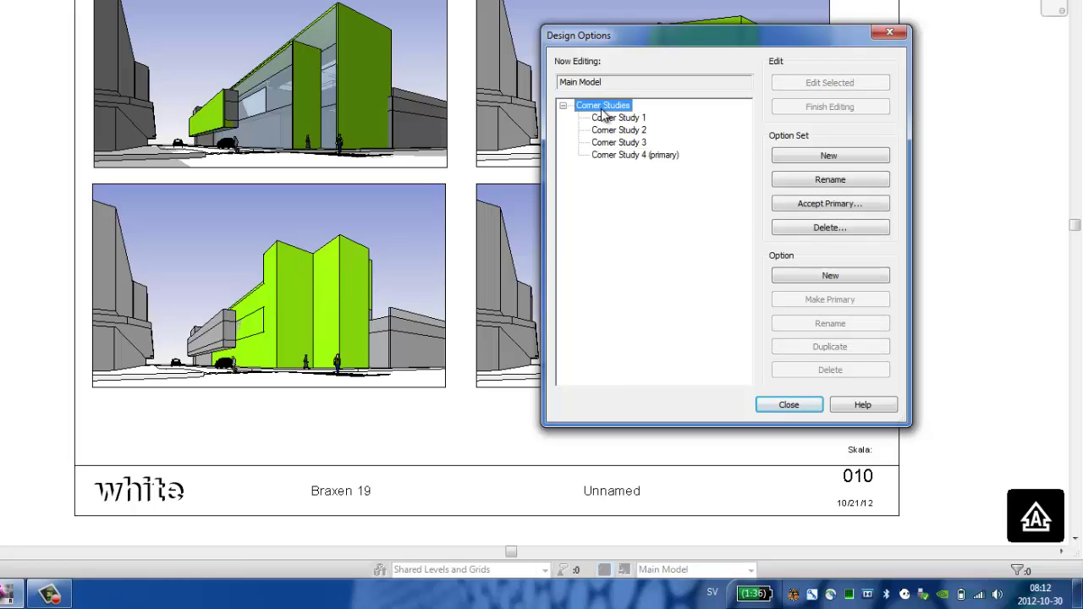
pyautogui.click(603, 158)
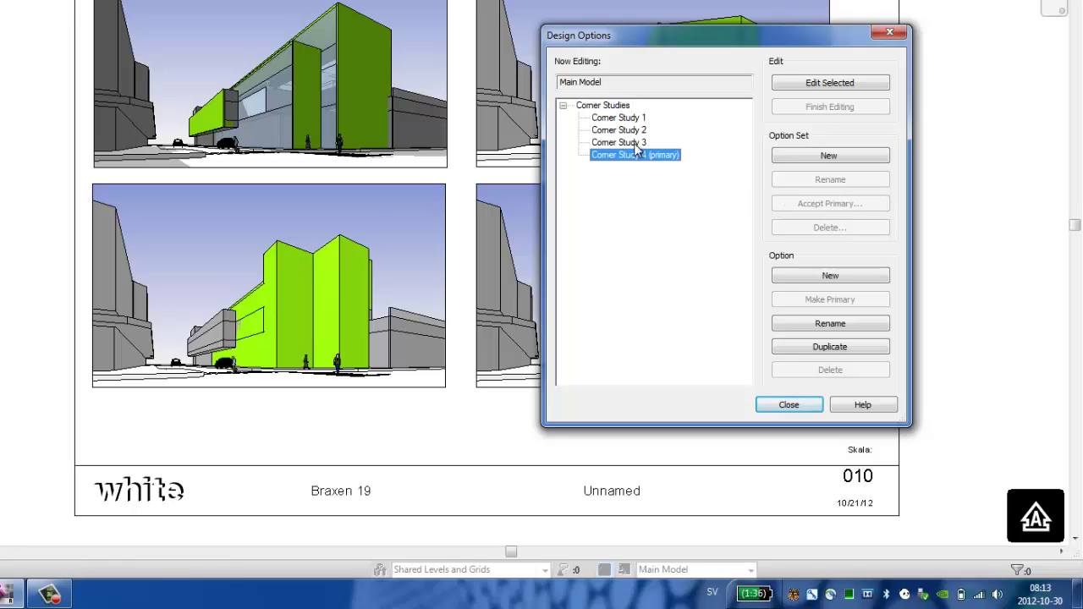
pyautogui.click(615, 109)
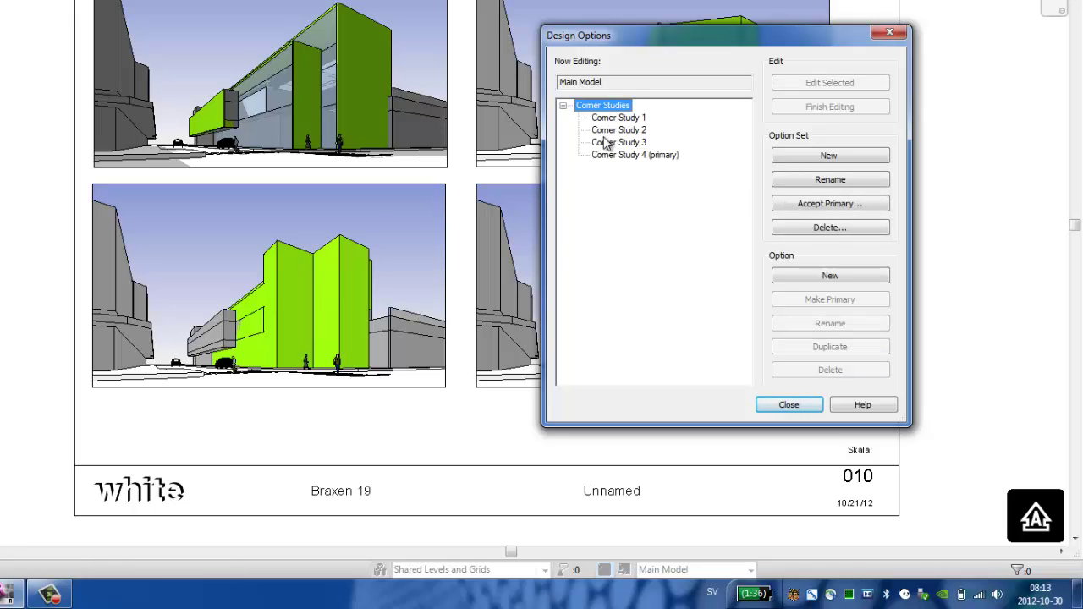
pyautogui.click(787, 212)
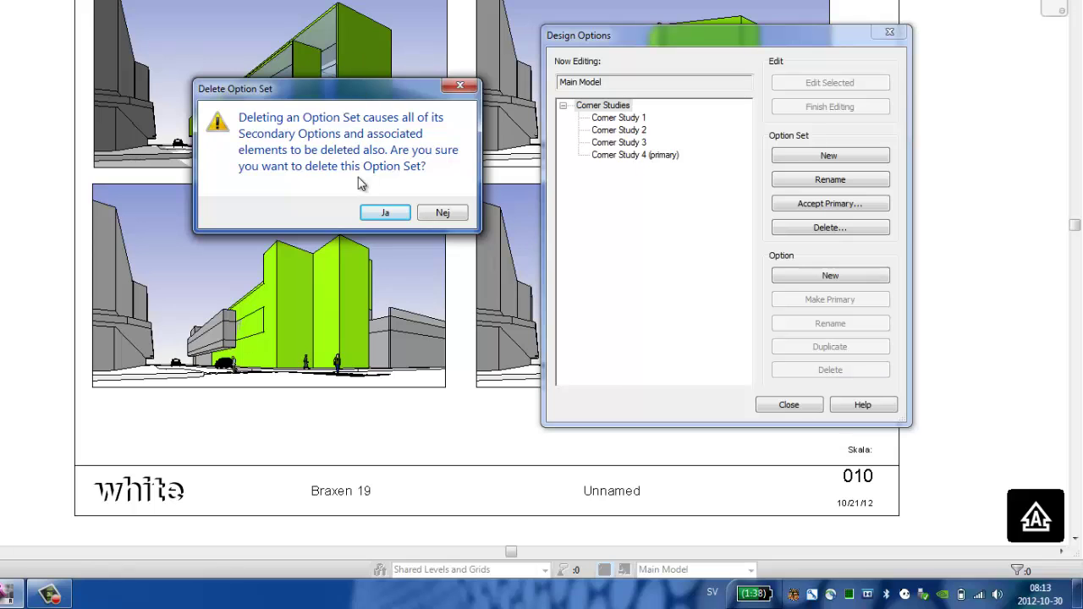
# Confirm deleting Corner Studies and delete its Unnamed sheet and OPTION 2, 3, 4 views
pyautogui.click(372, 213)
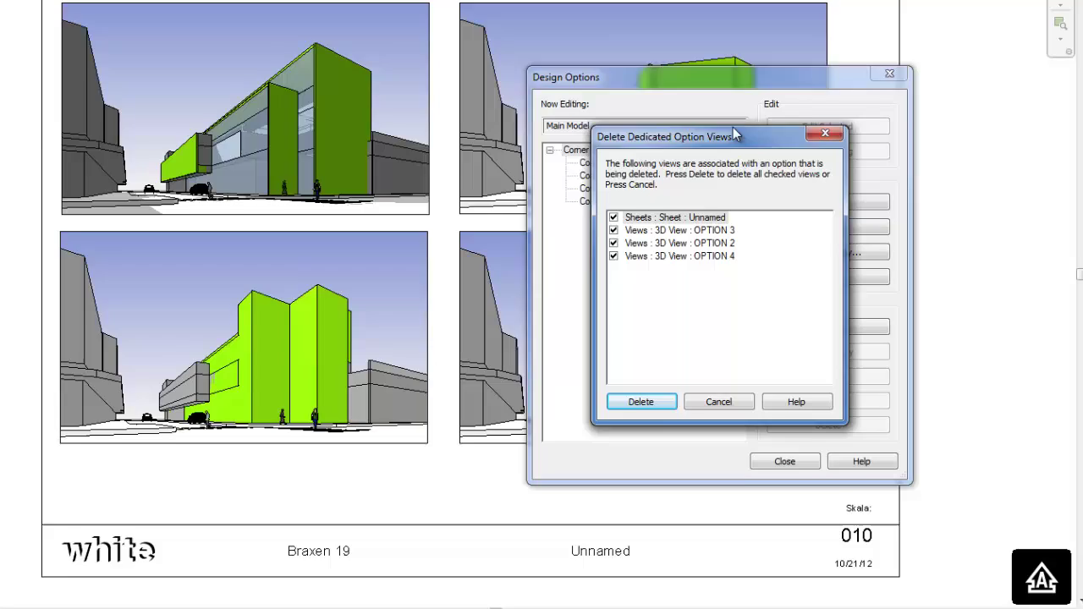
pyautogui.moveTo(643, 133); pyautogui.dragTo(402, 16)
pyautogui.moveTo(360, 104); pyautogui.dragTo(298, 102)
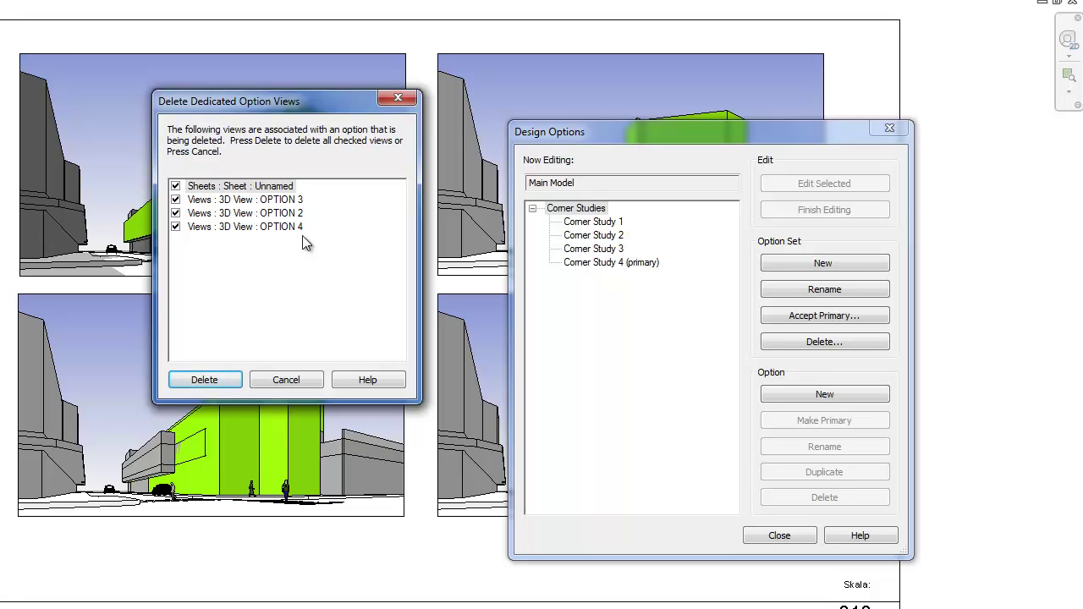
pyautogui.click(225, 381)
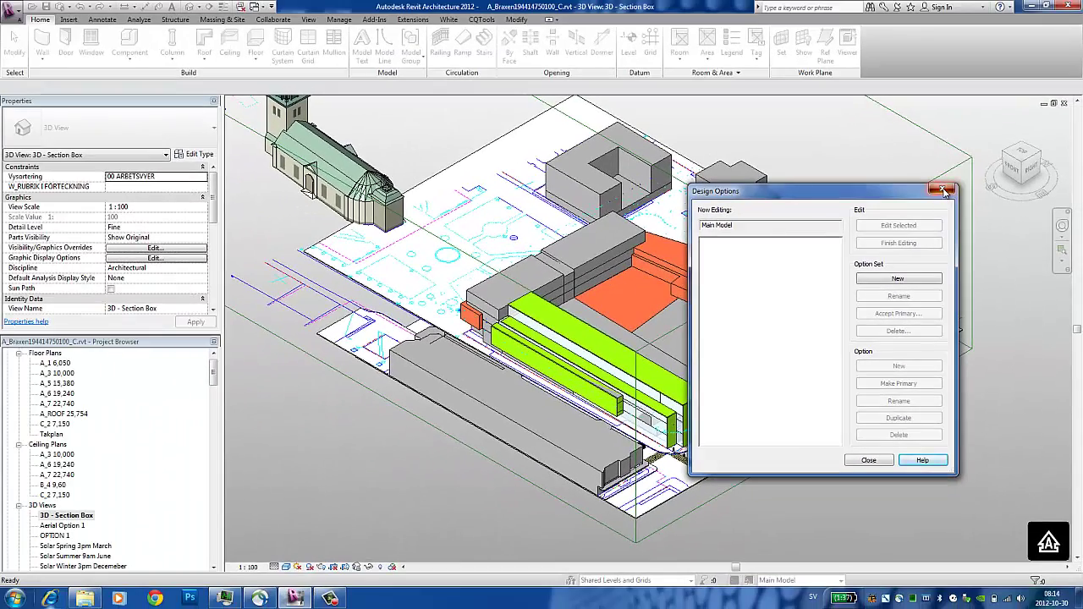
# Close Design Options and inspect the retained green corner mass in the 3D view
pyautogui.click(945, 190)
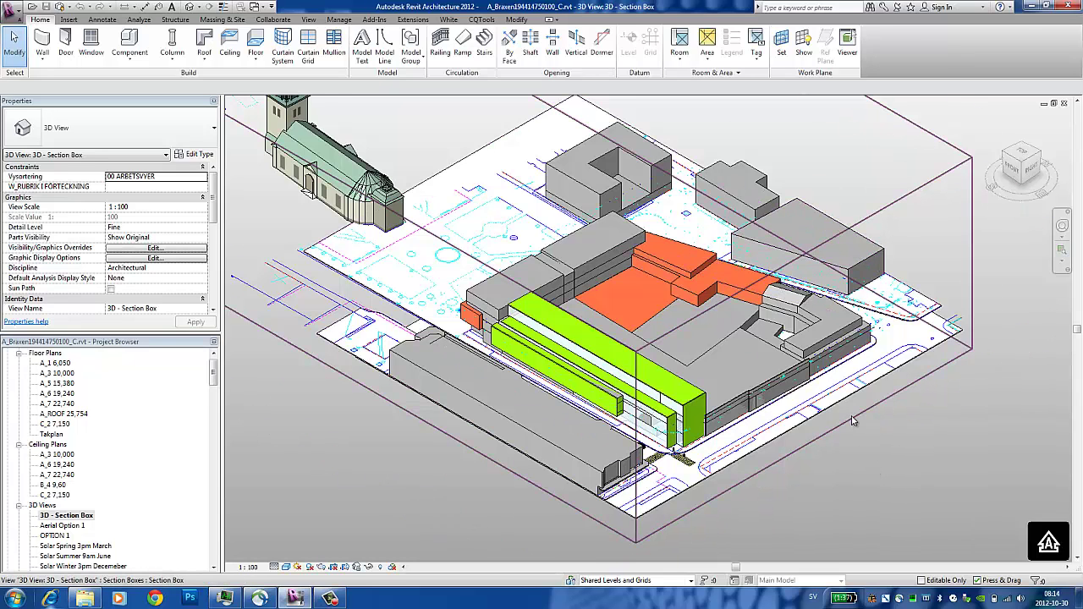
pyautogui.scroll(2, 853, 421)
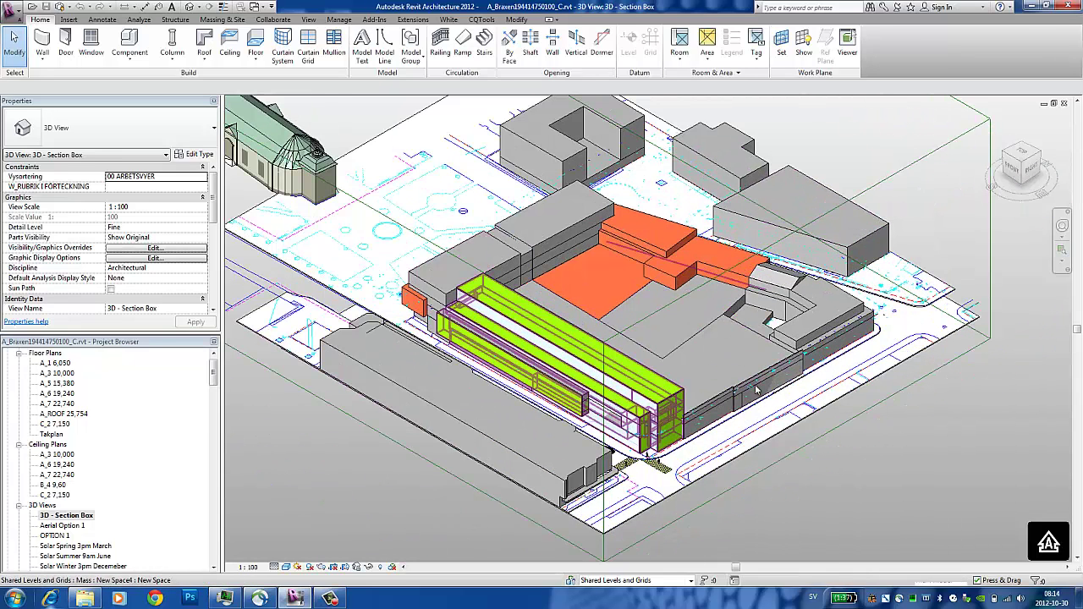
pyautogui.click(834, 391)
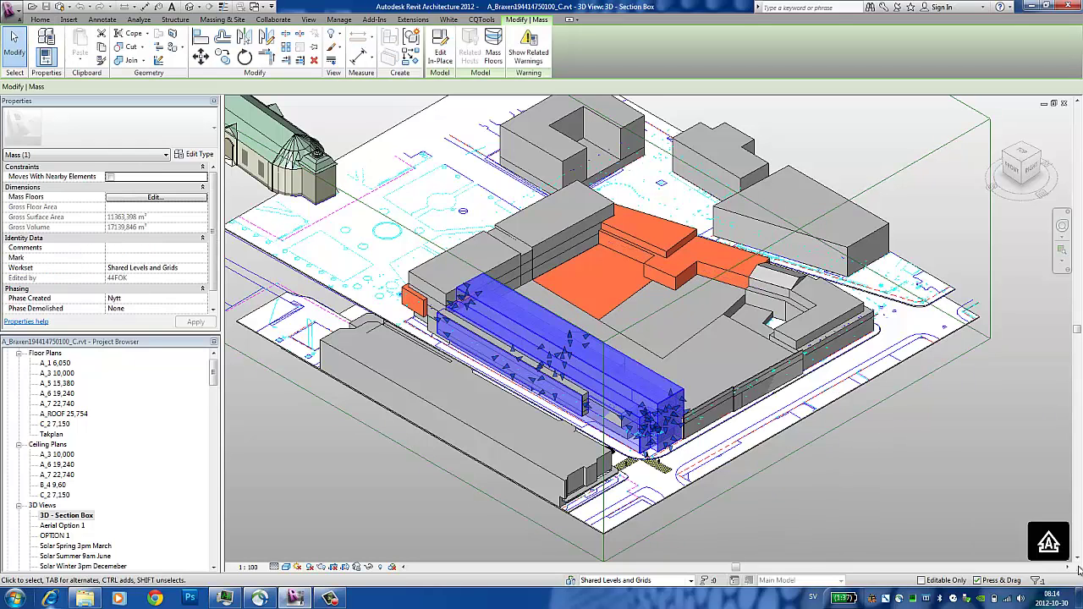
pyautogui.click(894, 508)
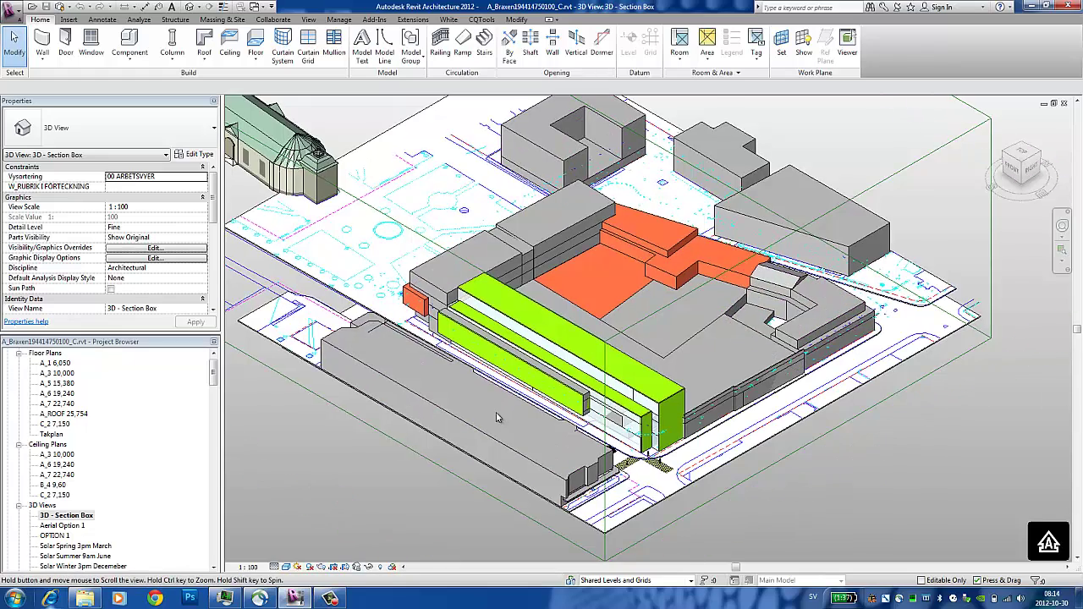
pyautogui.moveTo(601, 417); pyautogui.dragTo(681, 406, button='middle')
pyautogui.scroll(3, 683, 405)
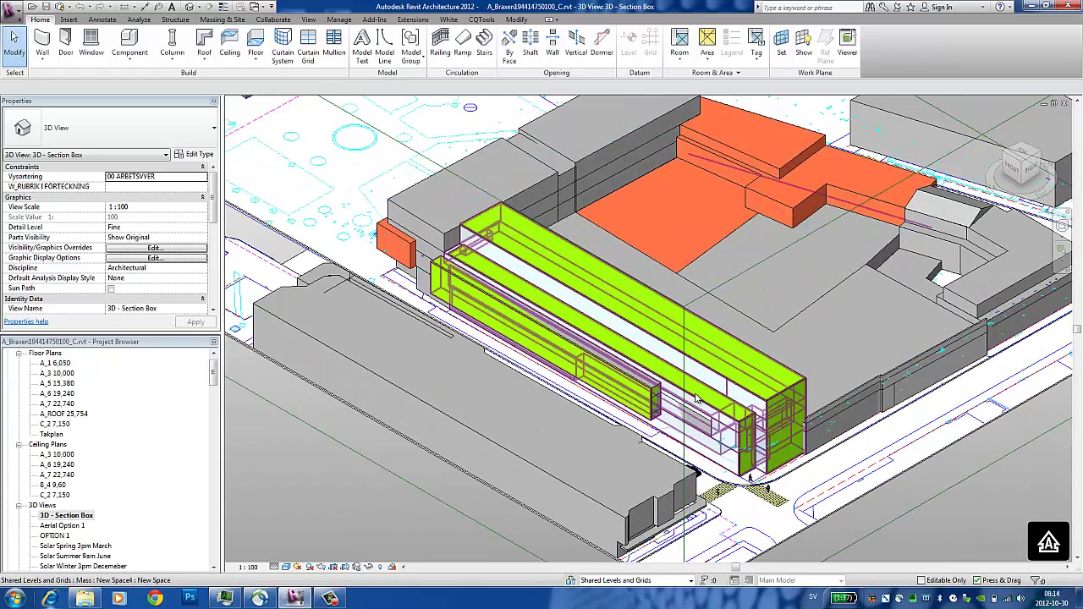
# Turn off the Mass category for this view in Visibility/Graphics (VG)
pyautogui.click(733, 436)
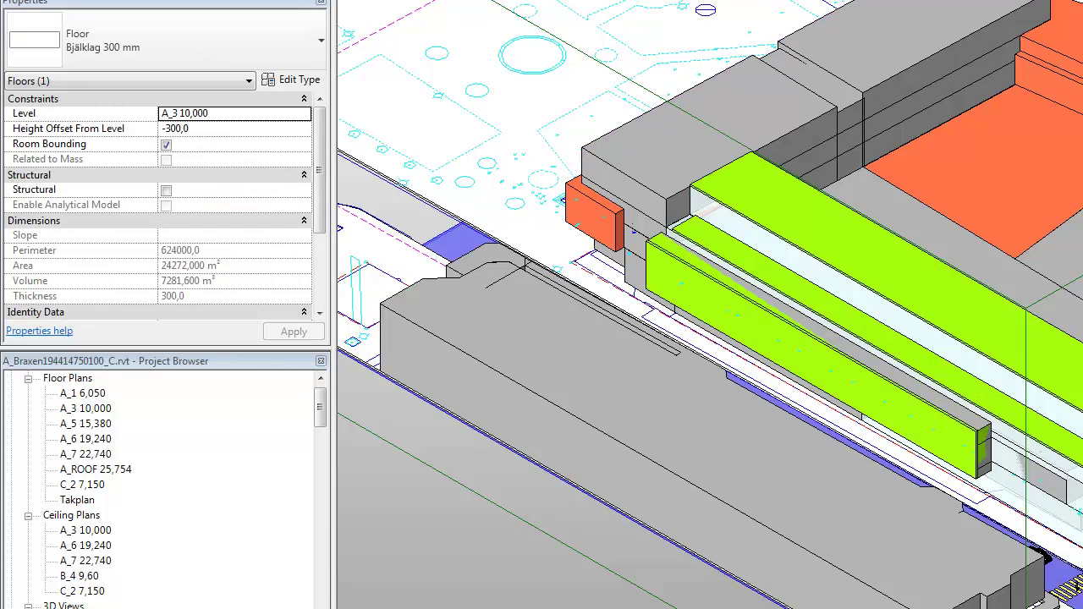
pyautogui.press('v')
pyautogui.press('g')
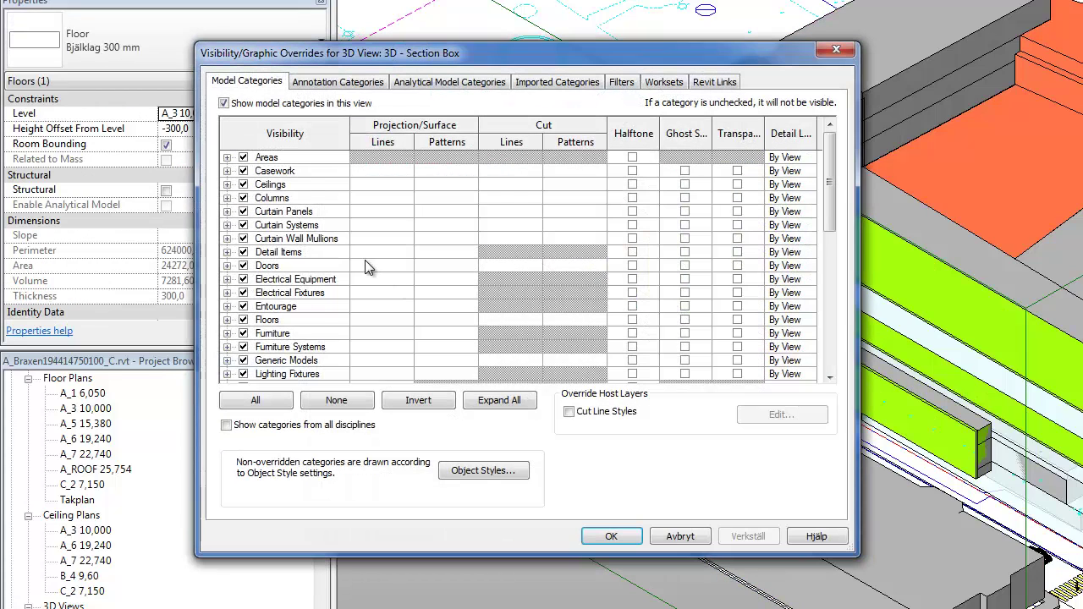
pyautogui.scroll(-4, 365, 265)
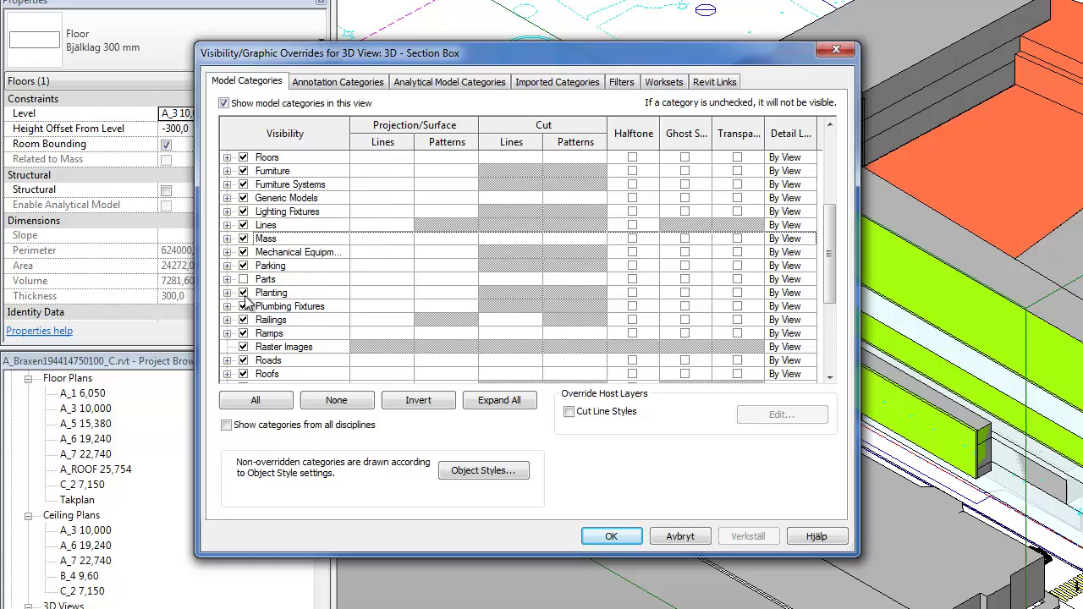
pyautogui.click(243, 238)
pyautogui.click(748, 536)
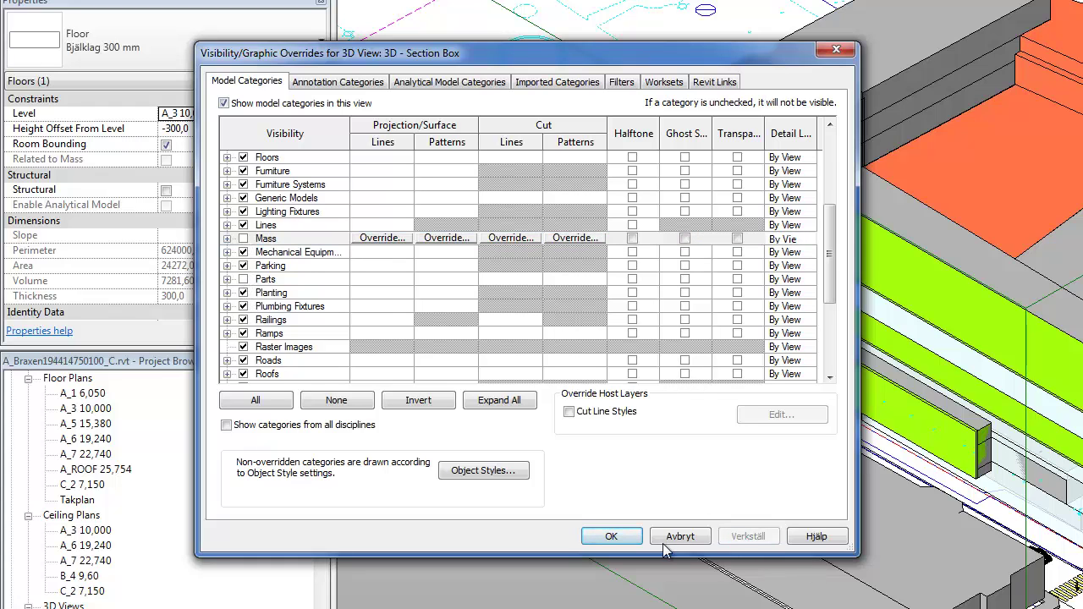
pyautogui.click(611, 537)
pyautogui.click(825, 415)
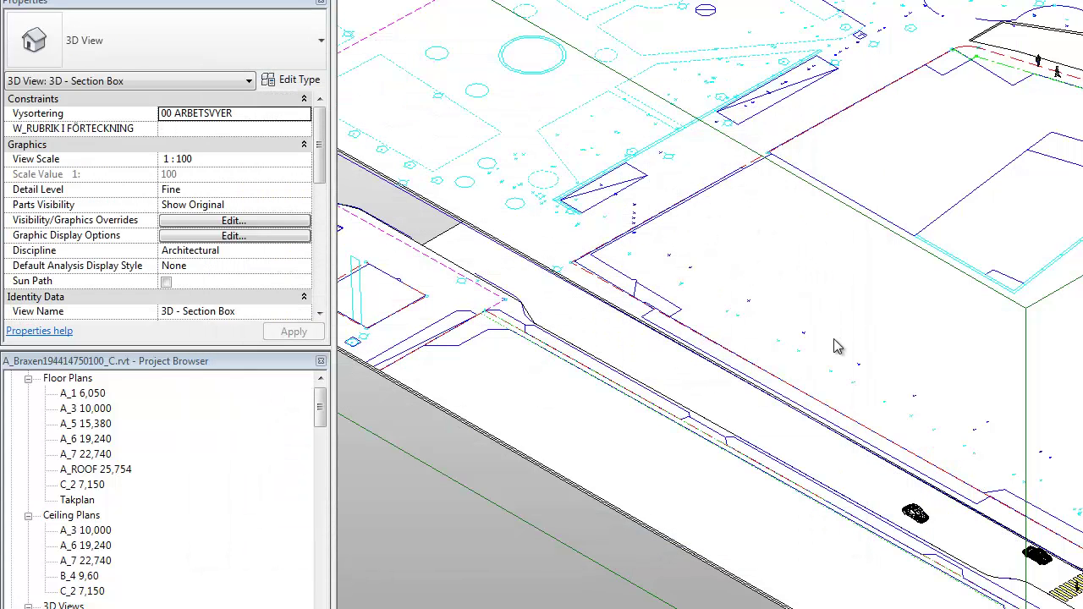
pyautogui.scroll(-2, 840, 307)
pyautogui.scroll(-2, 838, 309)
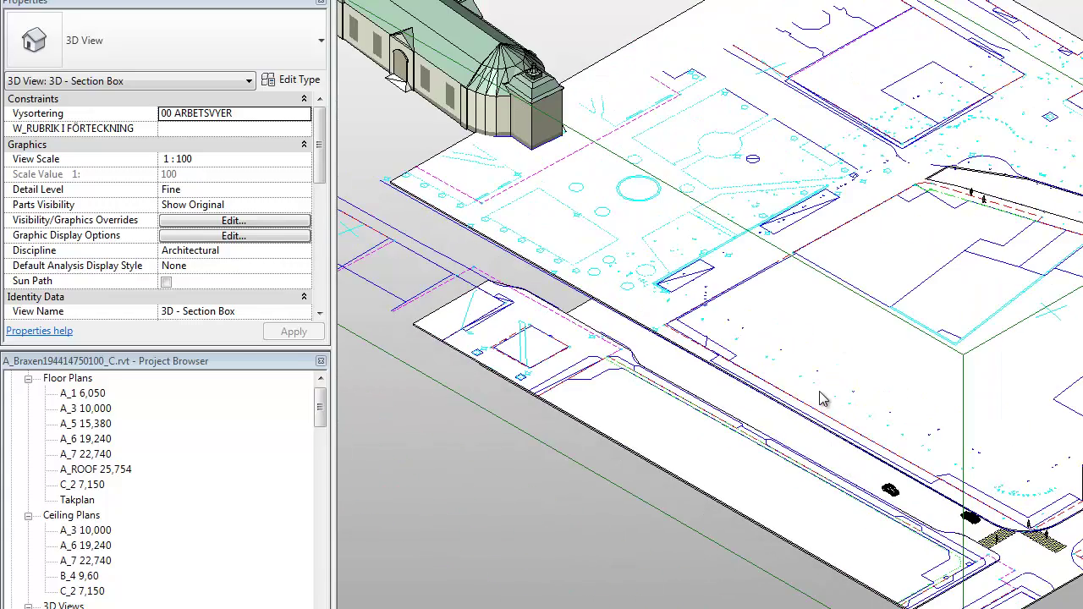
# Re-enable the Mass category in VG, apply it and confirm with OK
pyautogui.press('v')
pyautogui.press('g')
pyautogui.scroll(-2, 291, 378)
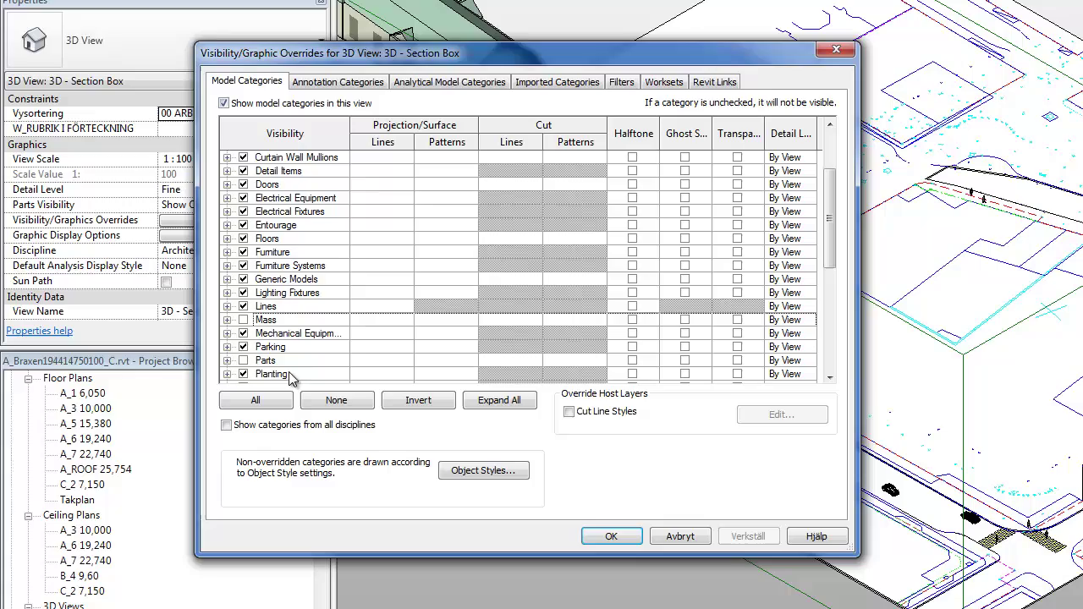
pyautogui.click(244, 320)
pyautogui.click(748, 537)
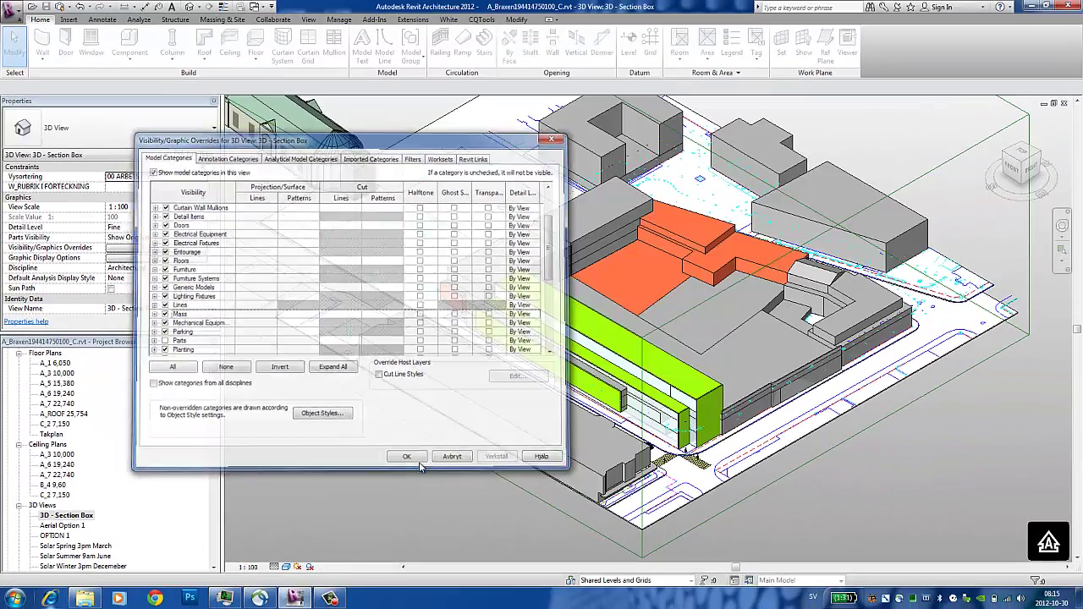
pyautogui.click(611, 537)
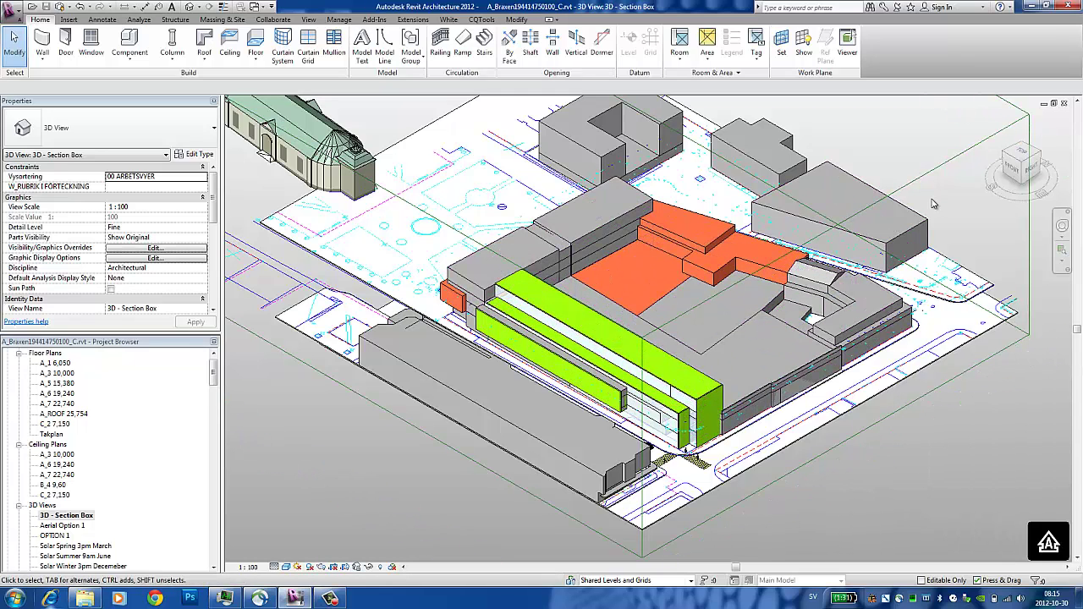
# Hide the green corner mass in this view only with Hide in View > Elements
pyautogui.rightClick(716, 385)
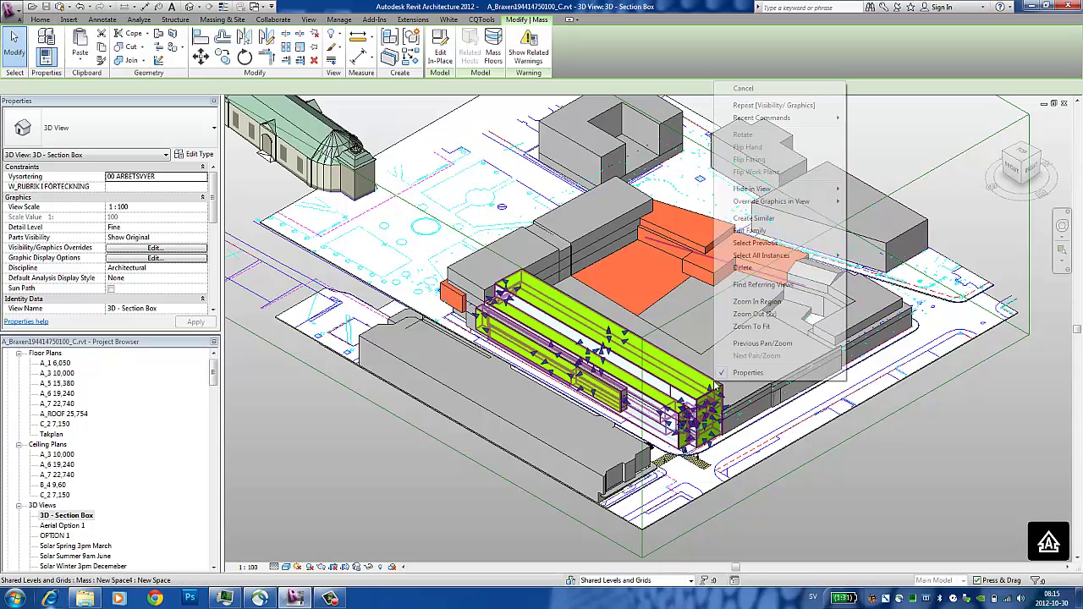
pyautogui.moveTo(838, 190)
pyautogui.click(897, 189)
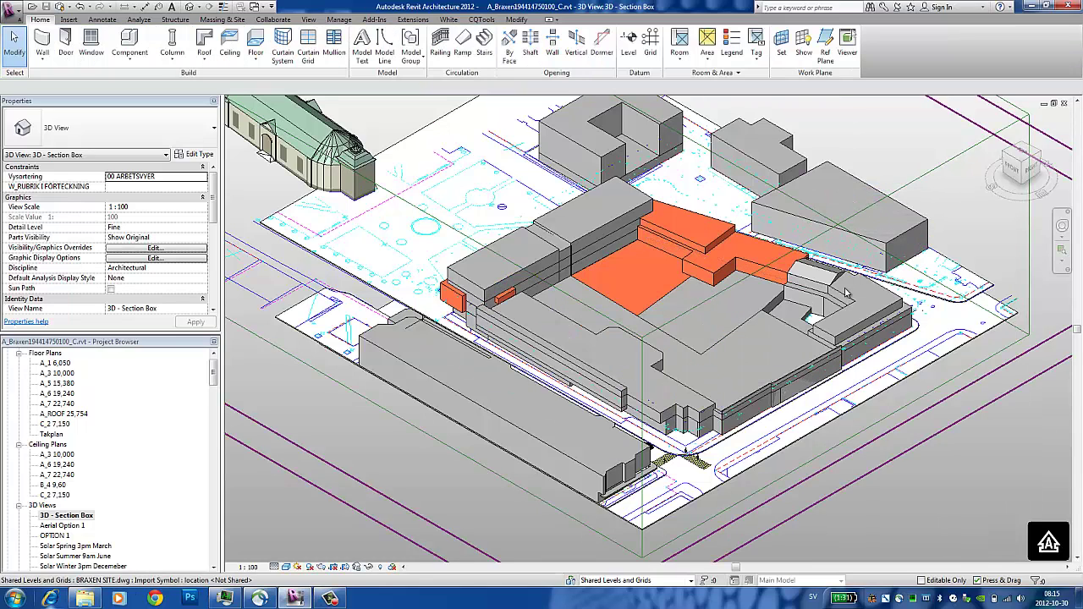
pyautogui.scroll(3, 538, 363)
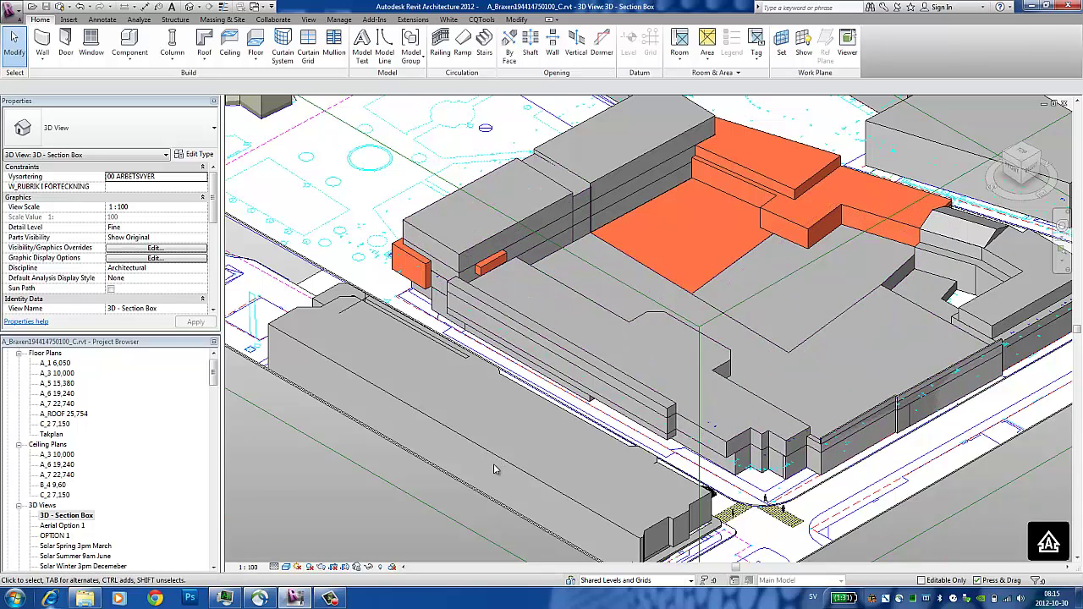
pyautogui.scroll(-1, 495, 469)
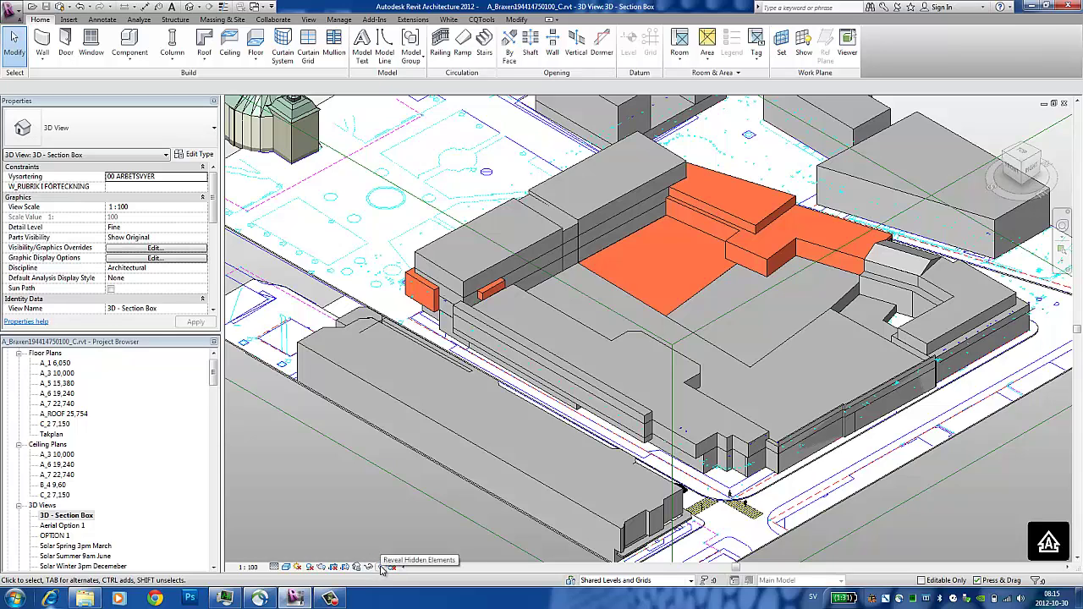
# Unhide the green mass via Reveal Hidden Elements, exit reveal mode, and open Worksets (WS)
pyautogui.click(382, 569)
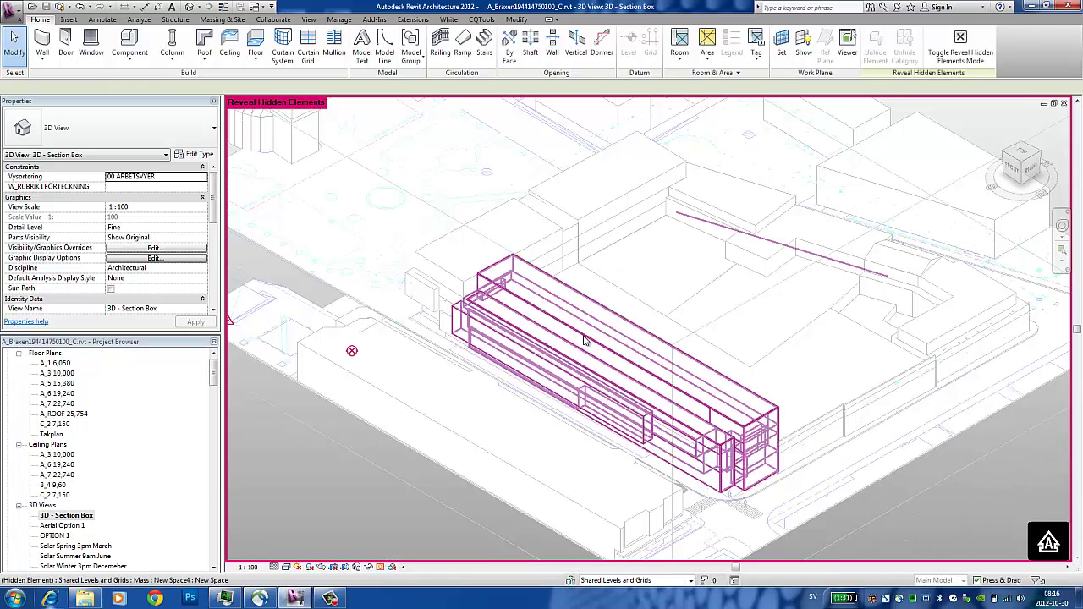
pyautogui.rightClick(585, 337)
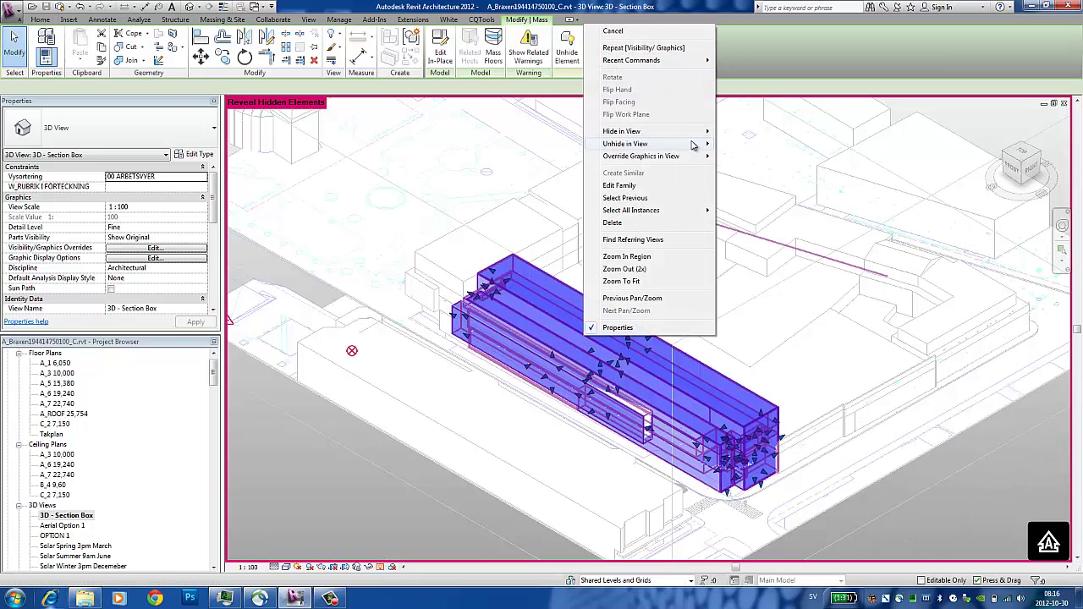
pyautogui.moveTo(694, 144)
pyautogui.click(735, 145)
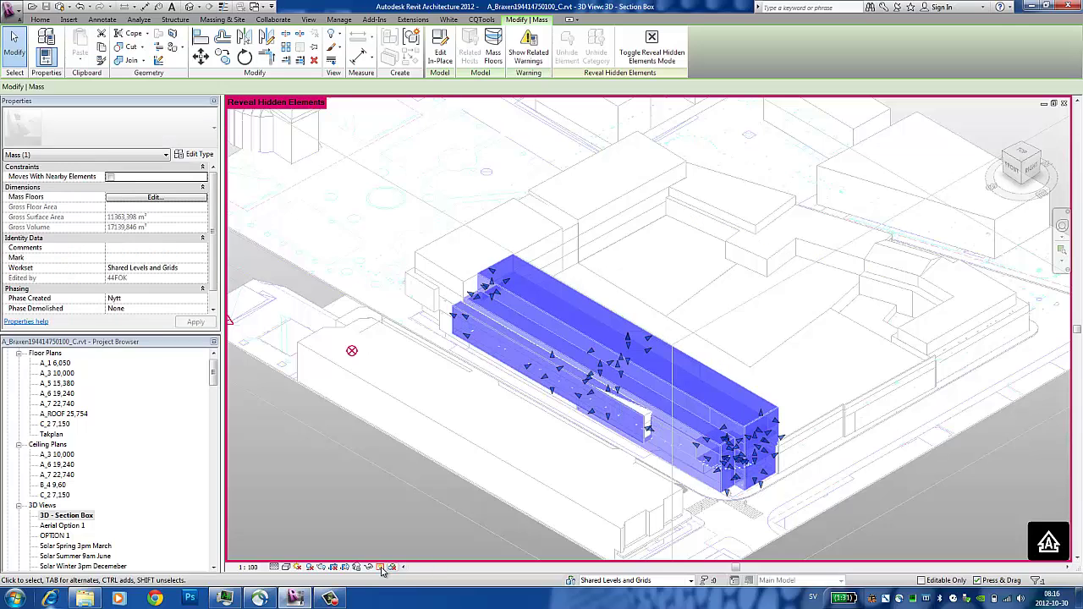
pyautogui.press('r')
pyautogui.press('h')
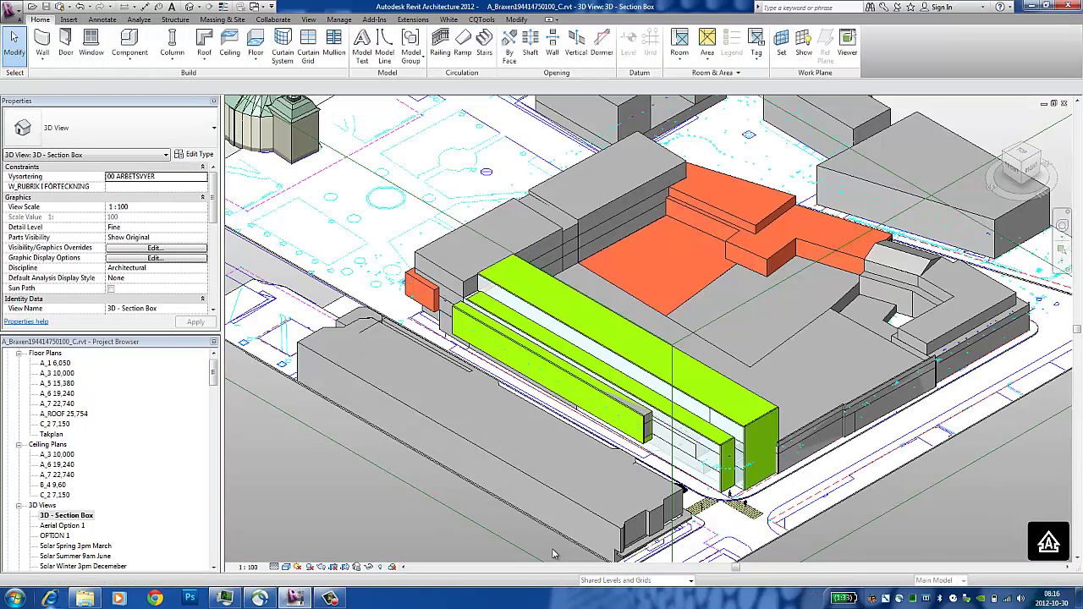
pyautogui.press('w')
pyautogui.press('s')
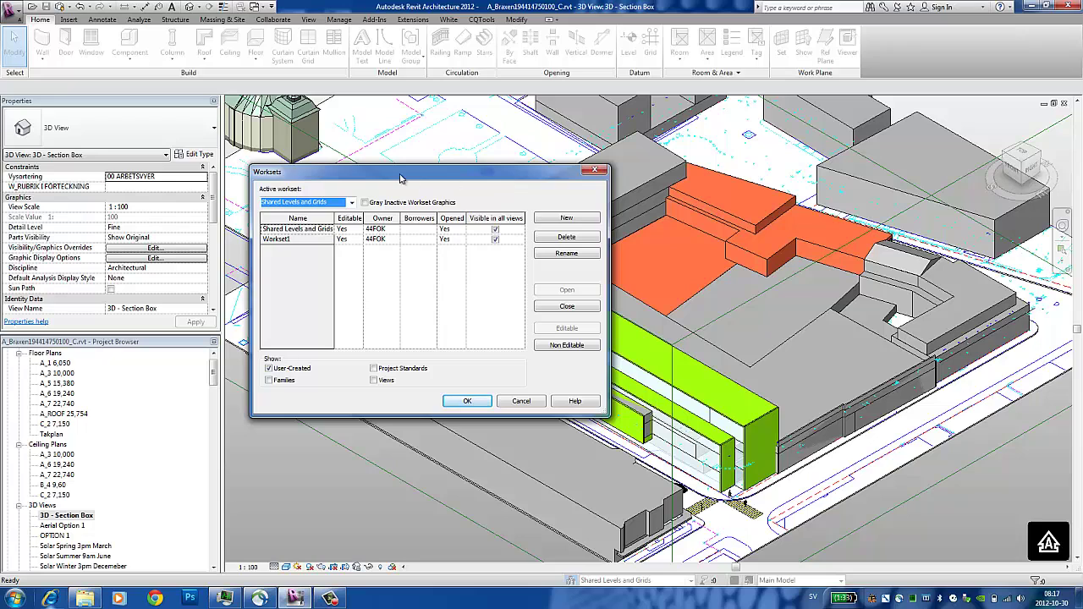
# Create a 'Department Store Massing' workset, keeping Shared Levels and Grids as the active workset
pyautogui.moveTo(387, 176); pyautogui.dragTo(358, 142)
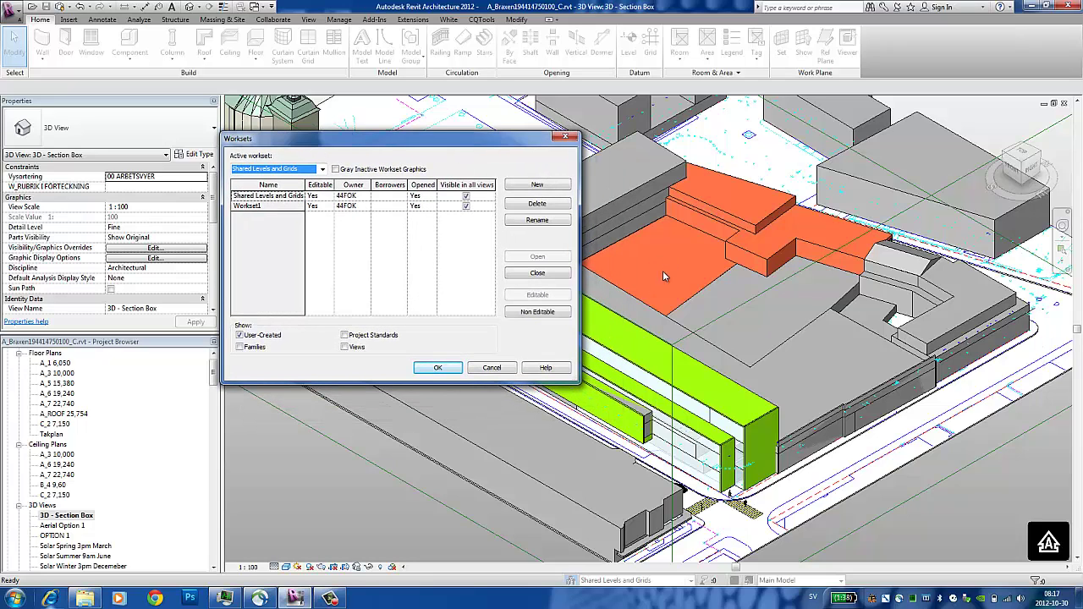
pyautogui.click(536, 186)
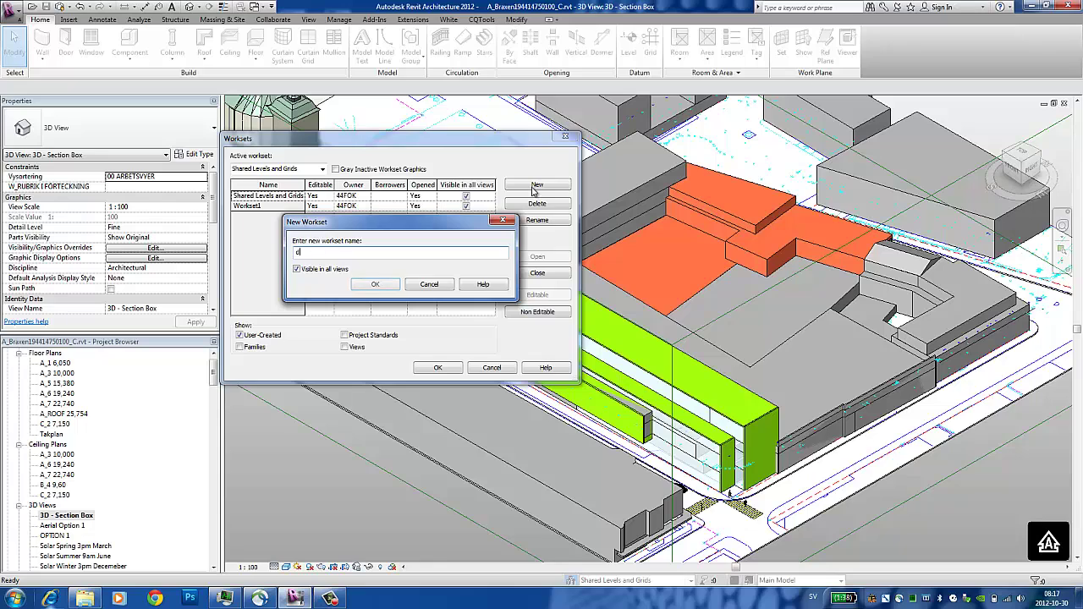
pyautogui.press('capslock')
pyautogui.write('Department Store Massing')
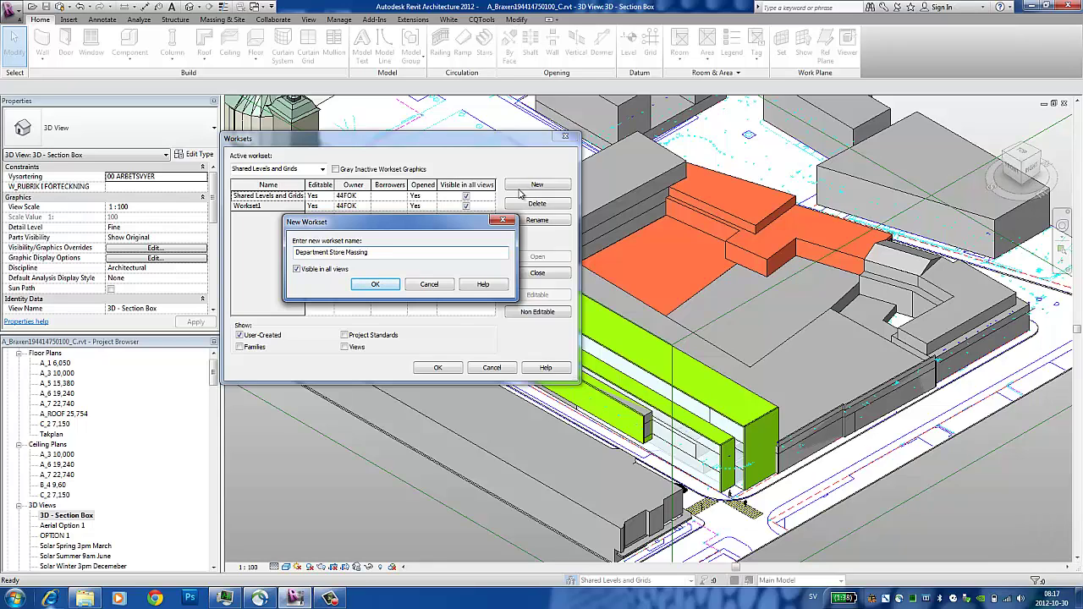
pyautogui.click(389, 285)
pyautogui.click(418, 370)
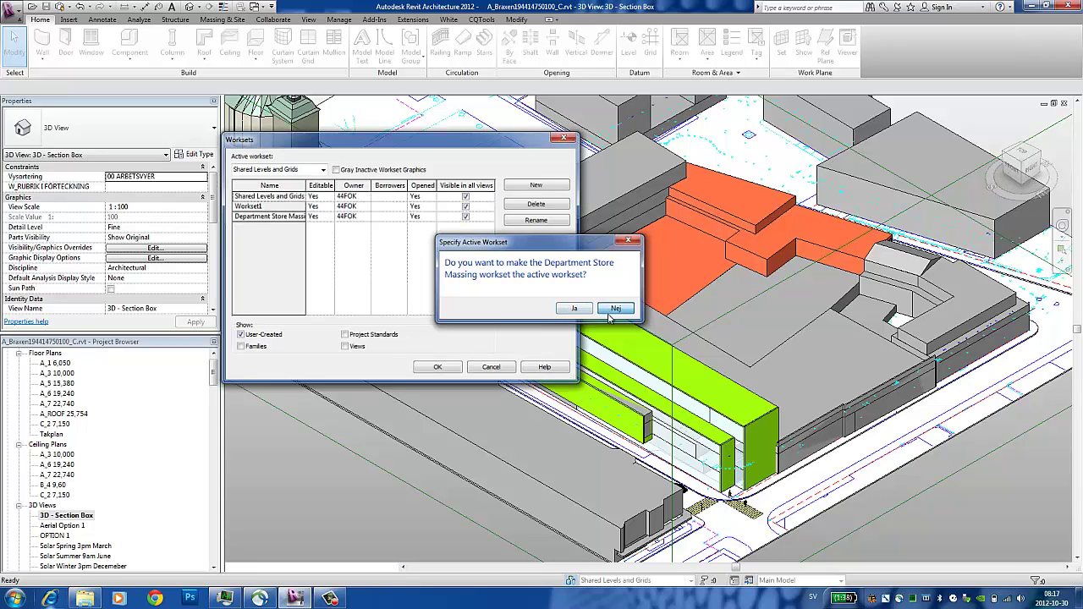
pyautogui.click(616, 308)
pyautogui.click(527, 356)
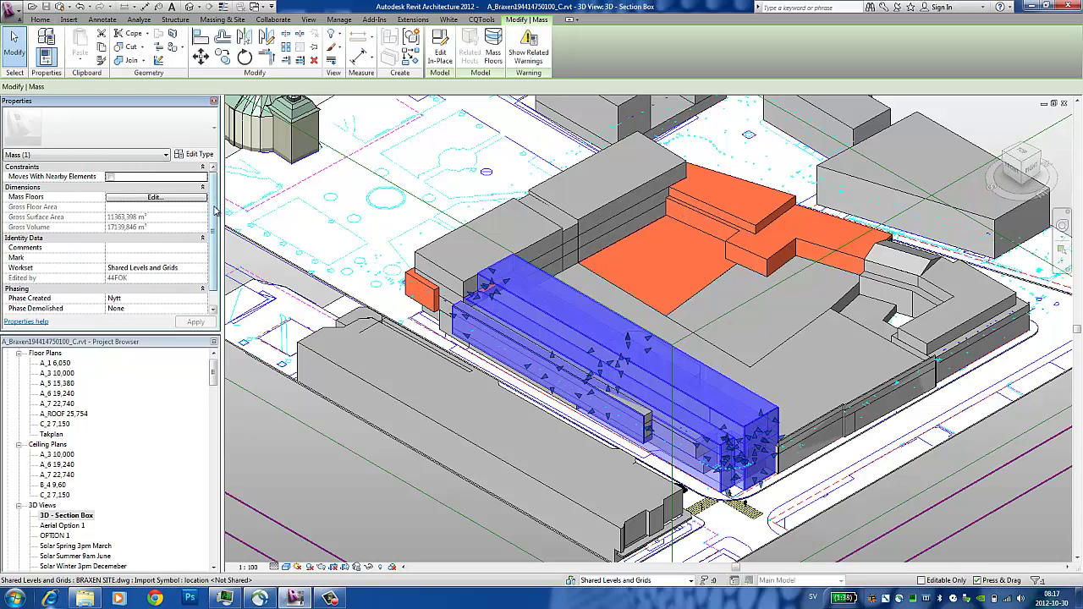
# Set the green mass's Workset property to Department Store Massing and apply
pyautogui.scroll(-2, 214, 245)
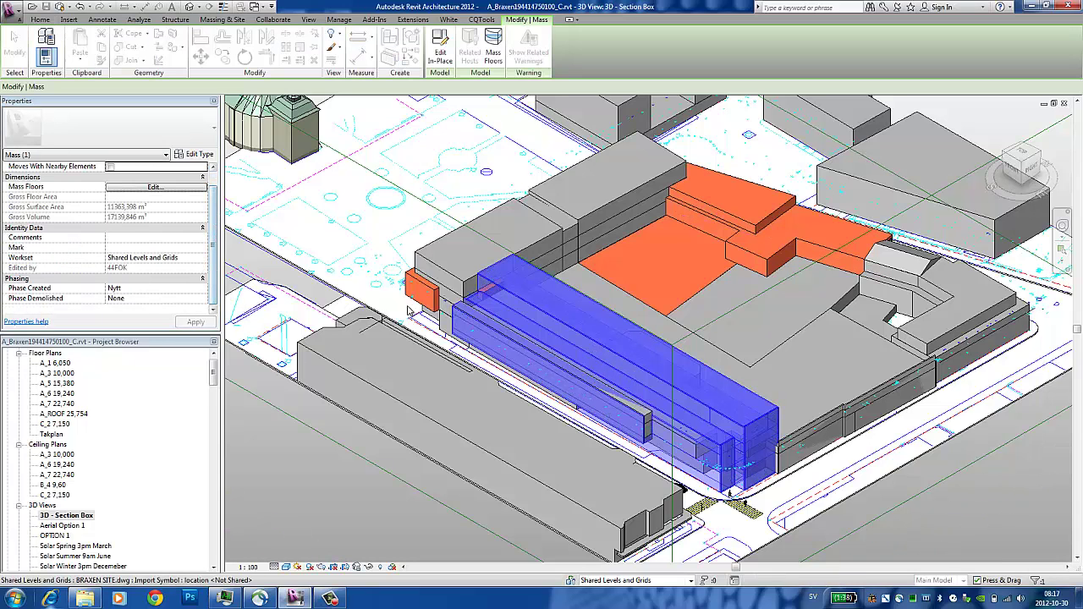
pyautogui.click(633, 389)
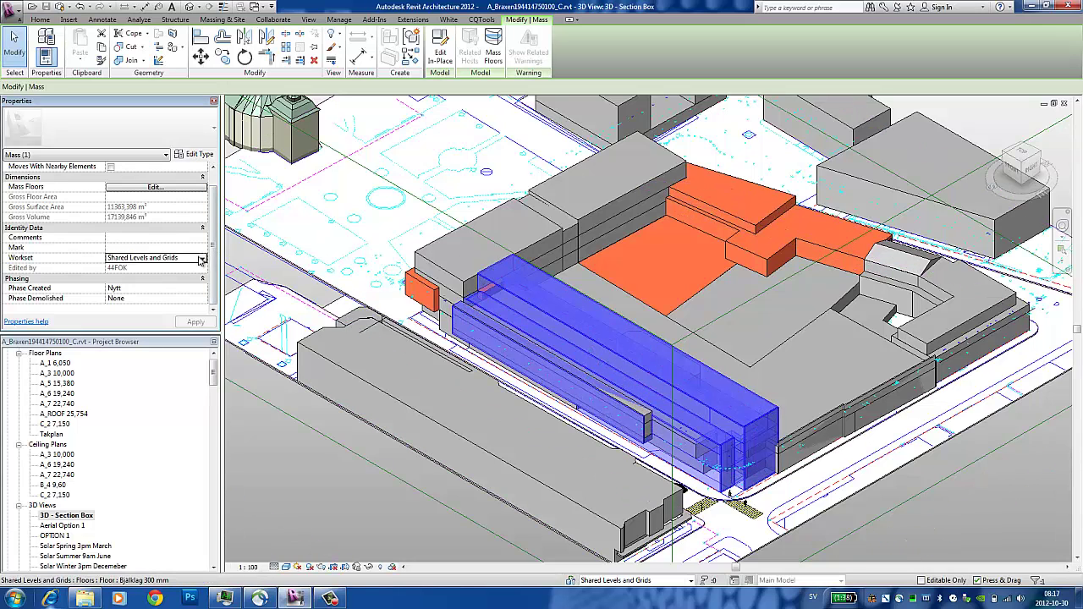
pyautogui.click(170, 258)
pyautogui.click(202, 258)
pyautogui.click(188, 268)
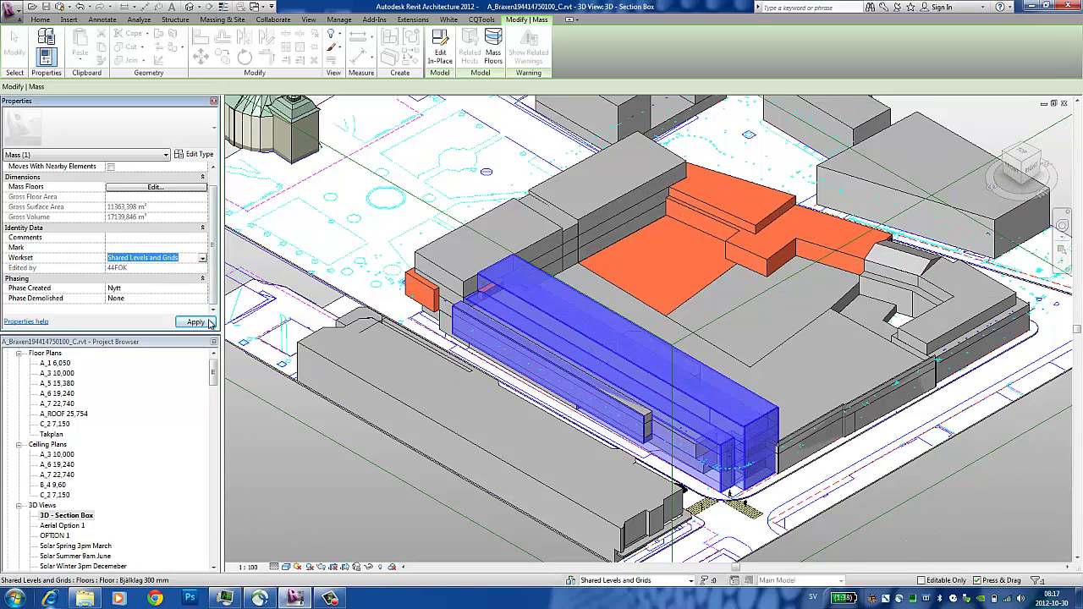
pyautogui.click(196, 322)
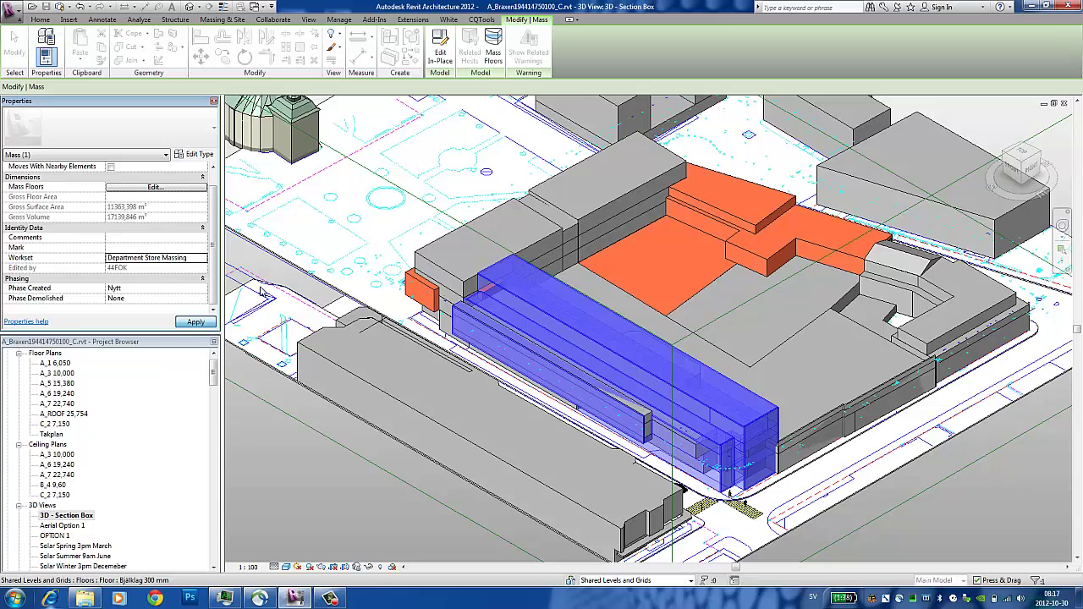
pyautogui.click(331, 262)
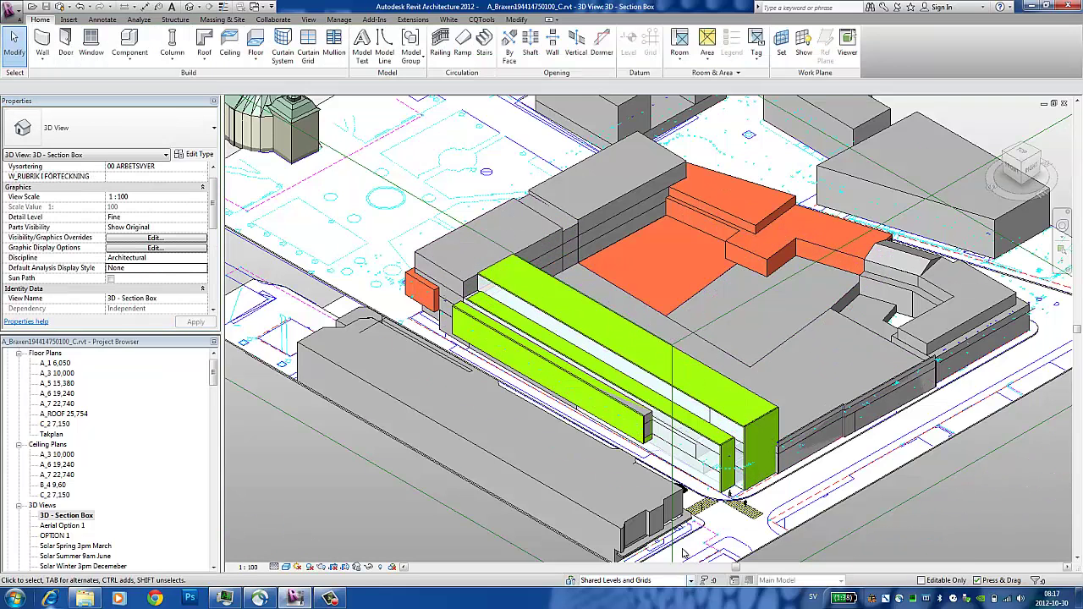
# Open Visibility/Graphics (VG) for the view and close it without changes
pyautogui.scroll(2, 654, 531)
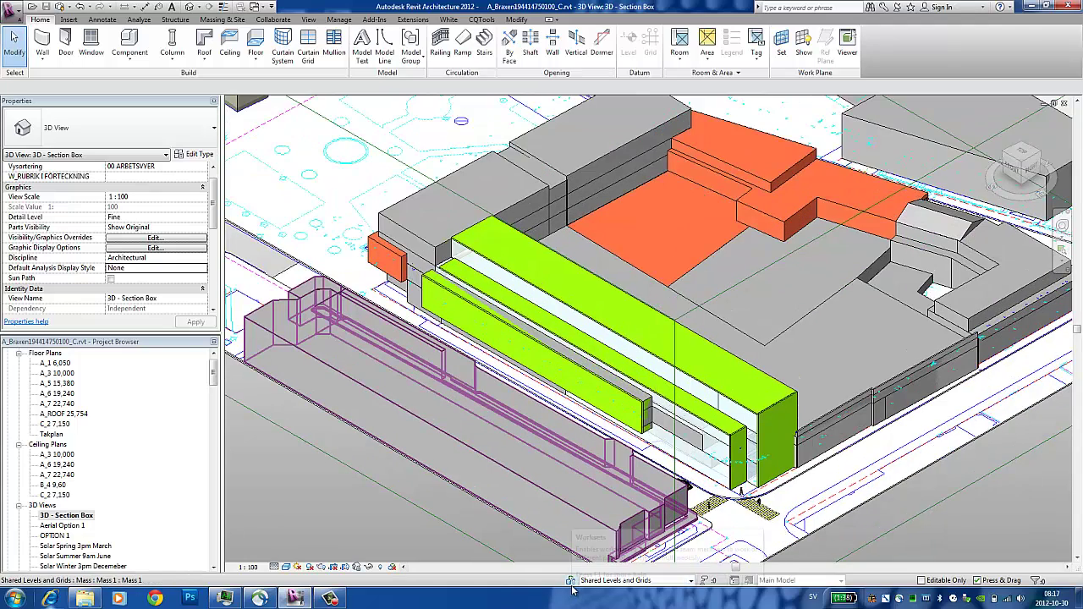
pyautogui.press('v')
pyautogui.press('g')
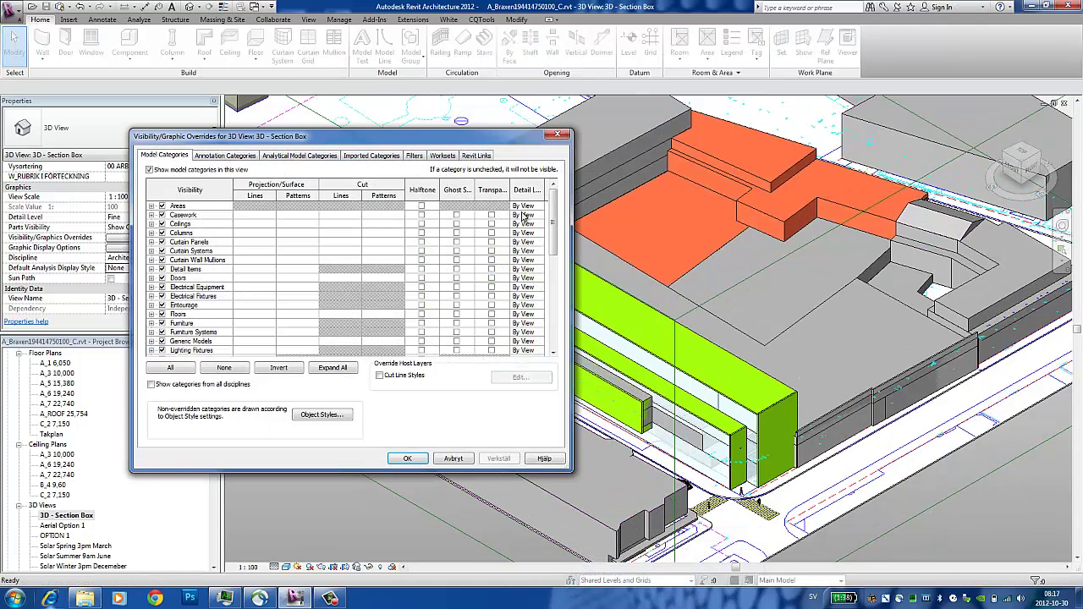
pyautogui.click(557, 137)
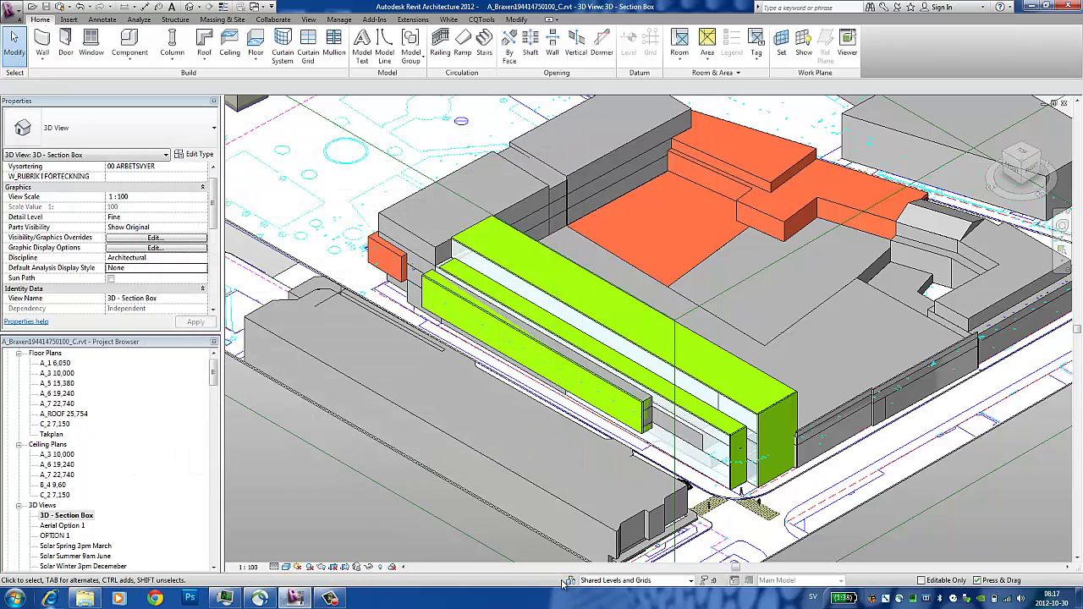
# Close the Department Store Massing workset model-wide by setting its Opened status to No
pyautogui.click(572, 583)
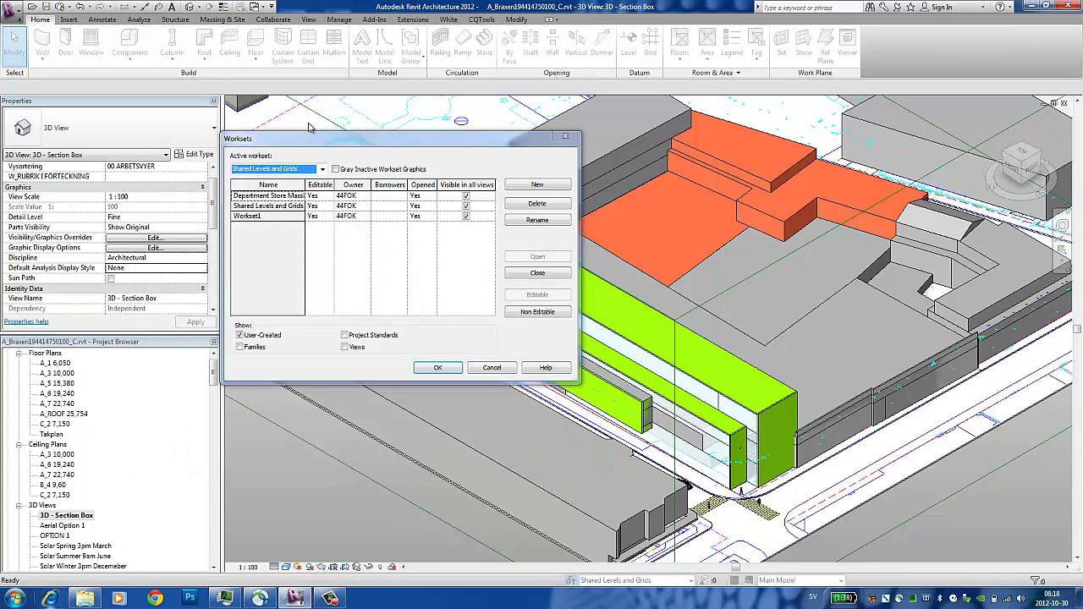
pyautogui.moveTo(310, 138); pyautogui.dragTo(219, 119)
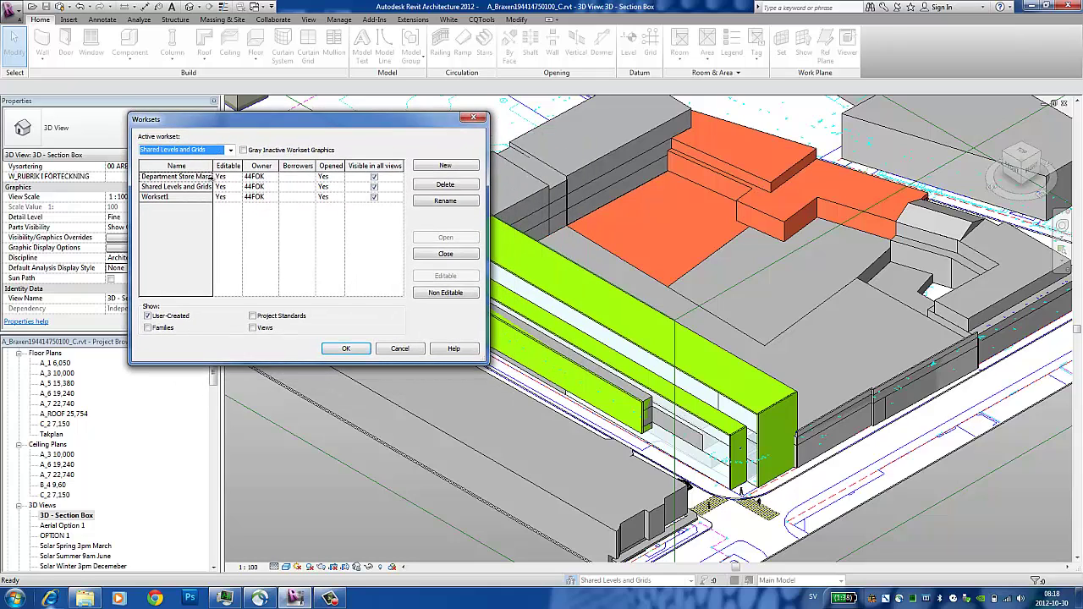
pyautogui.click(348, 179)
pyautogui.click(342, 180)
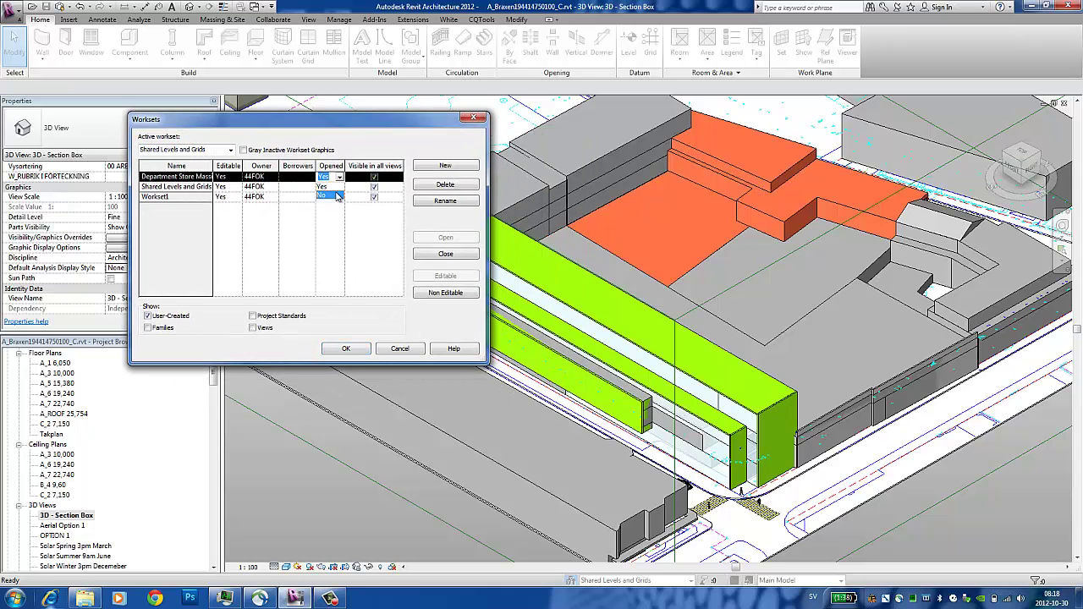
pyautogui.click(332, 199)
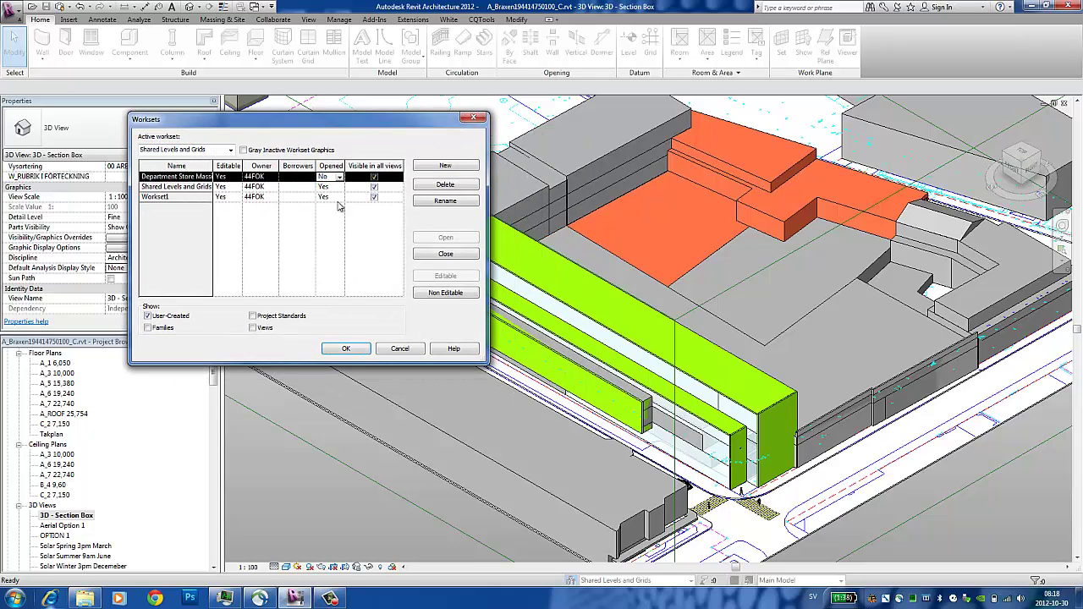
pyautogui.click(356, 351)
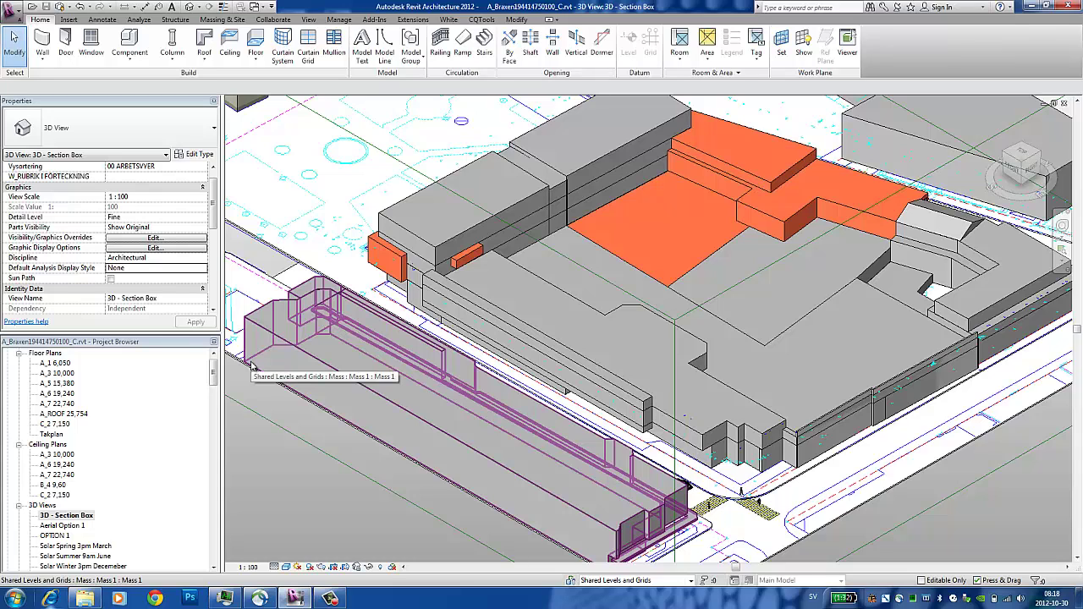
# Open the OPTION 1 perspective view from the Project Browser
pyautogui.scroll(-2, 213, 388)
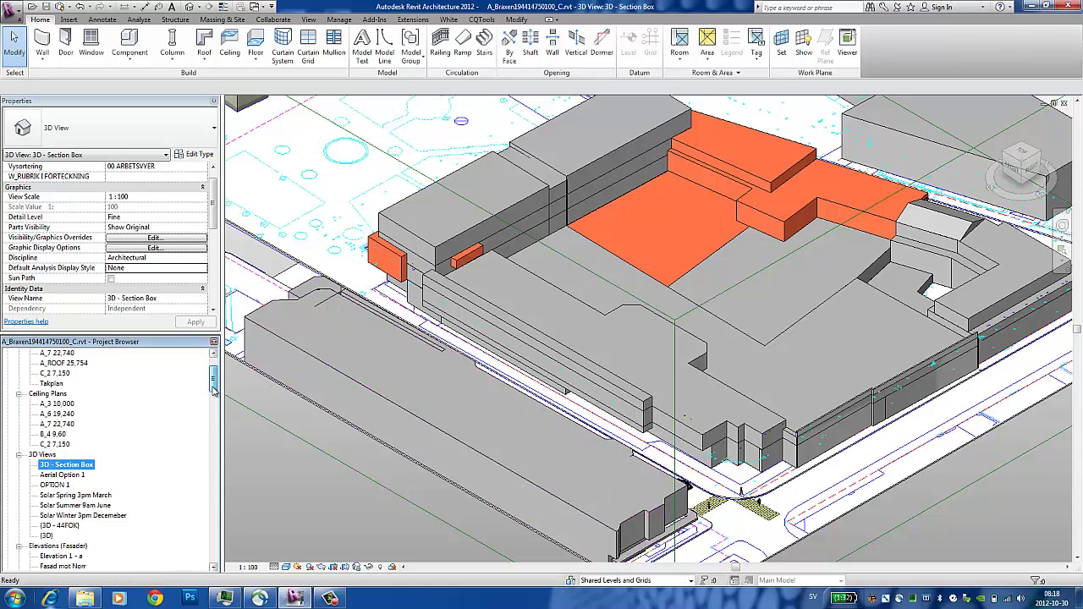
pyautogui.scroll(-1, 213, 387)
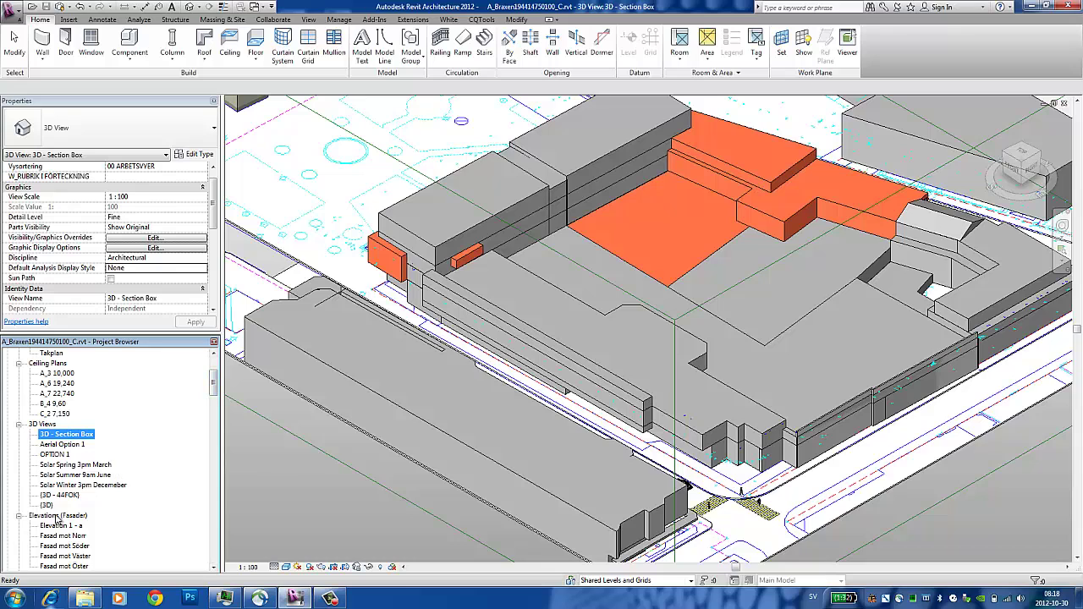
pyautogui.doubleClick(51, 457)
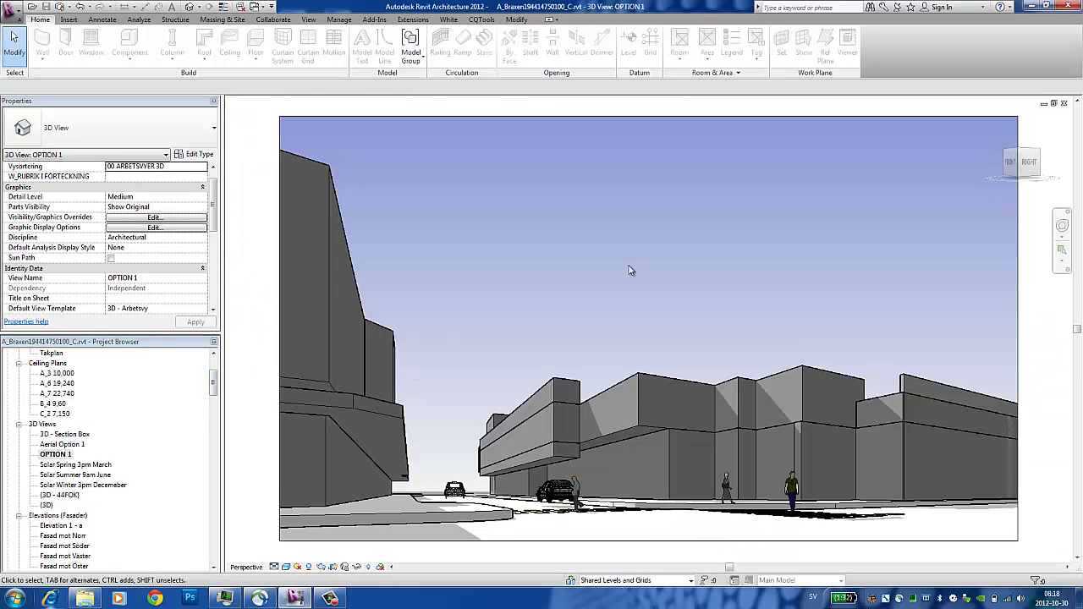
# Reopen the Department Store Massing workset by setting its Opened status back to Yes
pyautogui.click(691, 581)
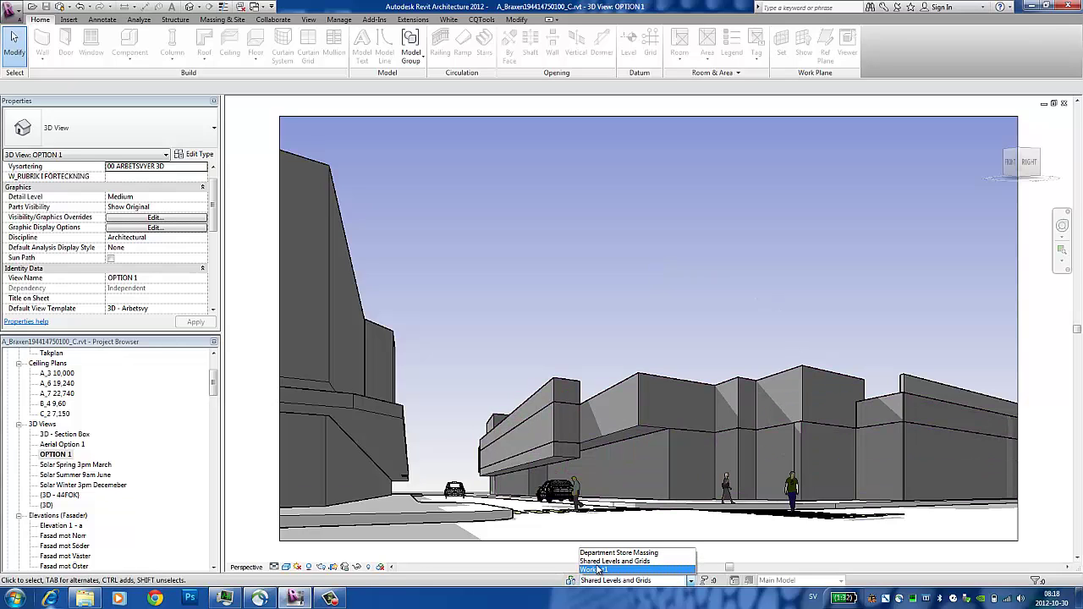
pyautogui.click(570, 581)
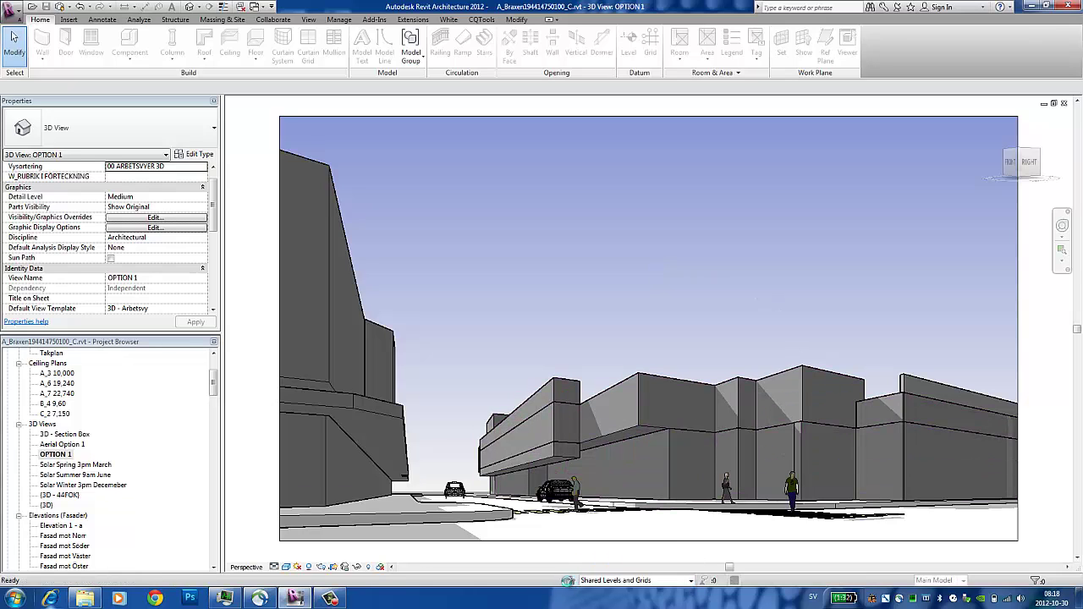
pyautogui.click(571, 581)
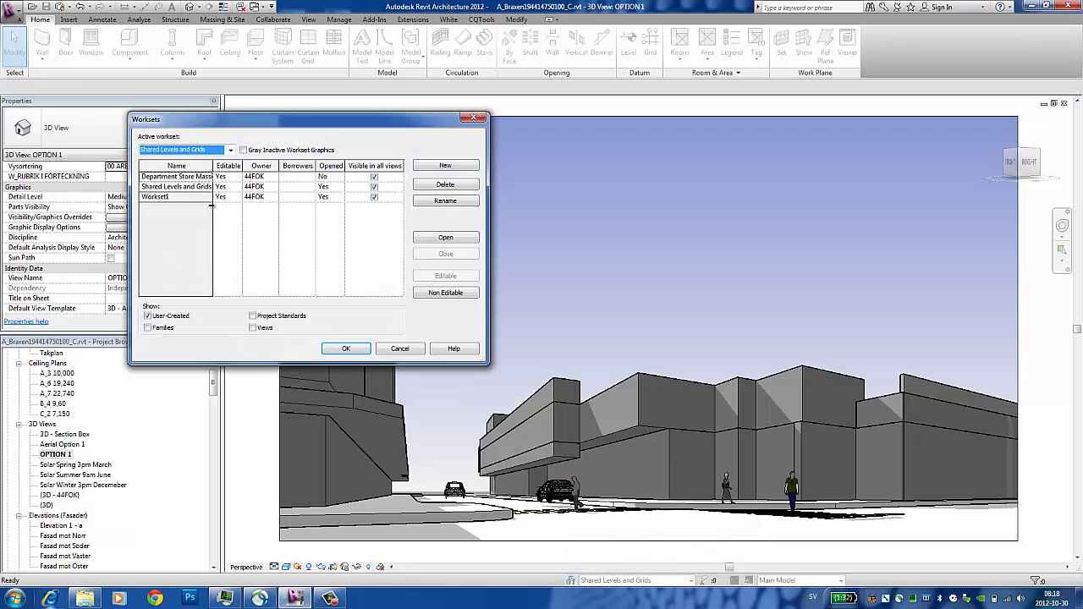
pyautogui.click(208, 197)
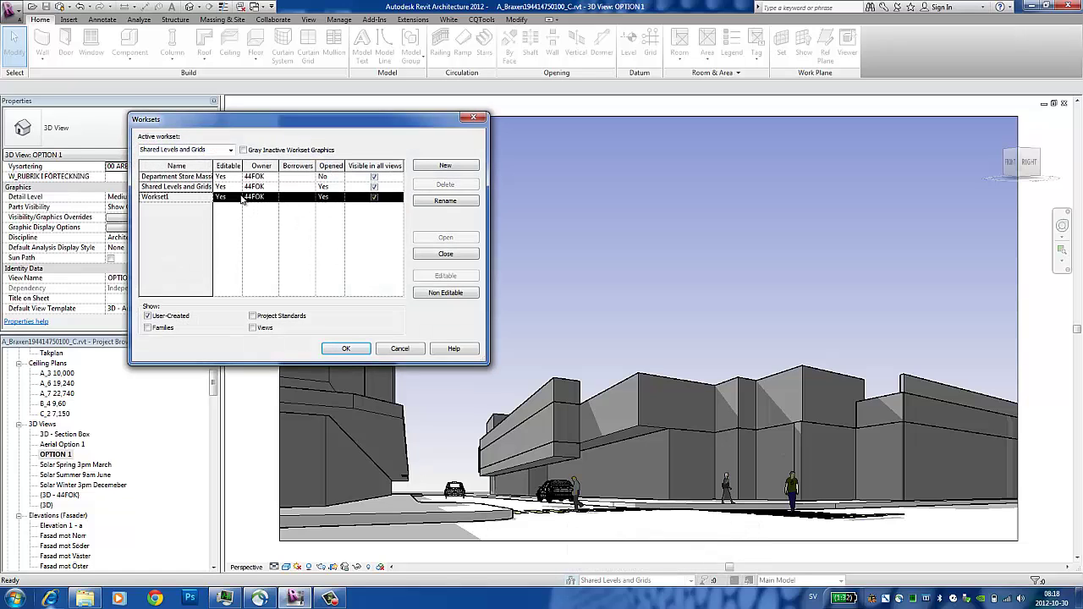
pyautogui.click(325, 176)
pyautogui.click(339, 176)
pyautogui.click(326, 186)
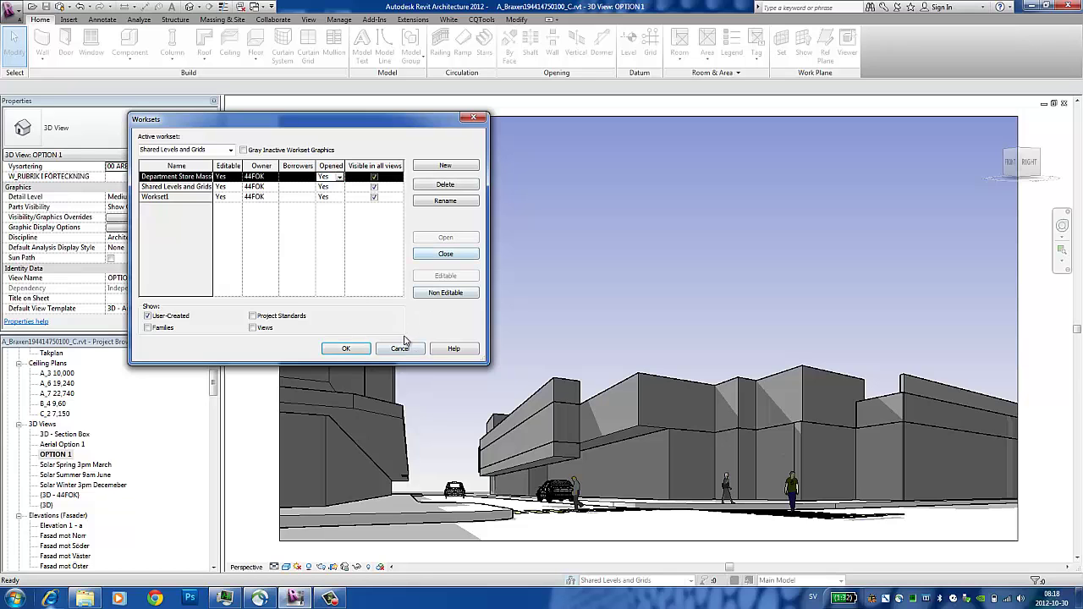
pyautogui.click(364, 352)
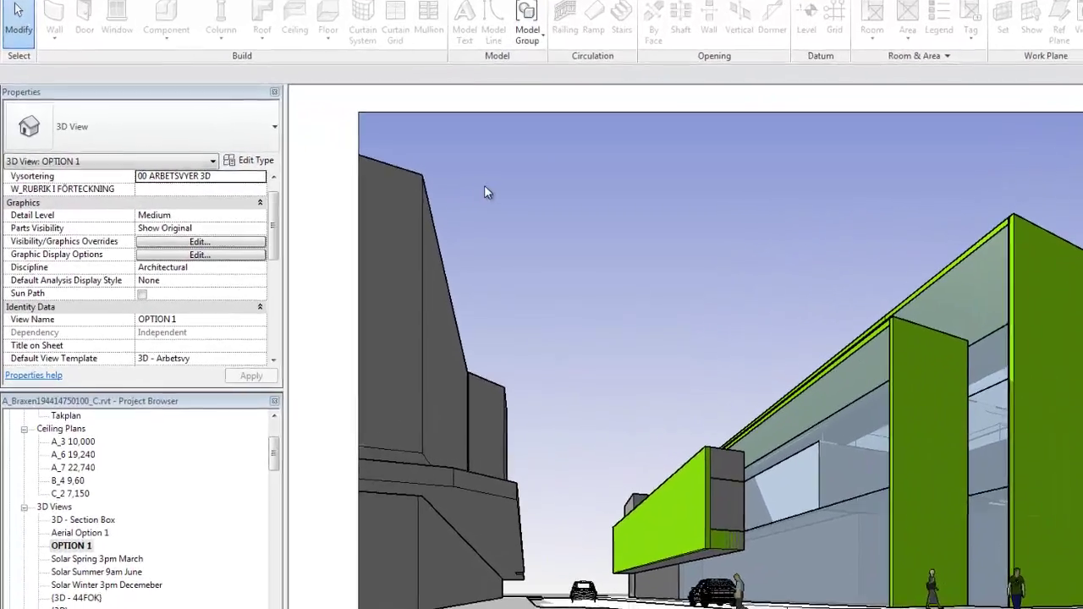
# Hide the Department Store Massing workset in OPTION 1 via VG's Worksets tab
pyautogui.press('v')
pyautogui.press('g')
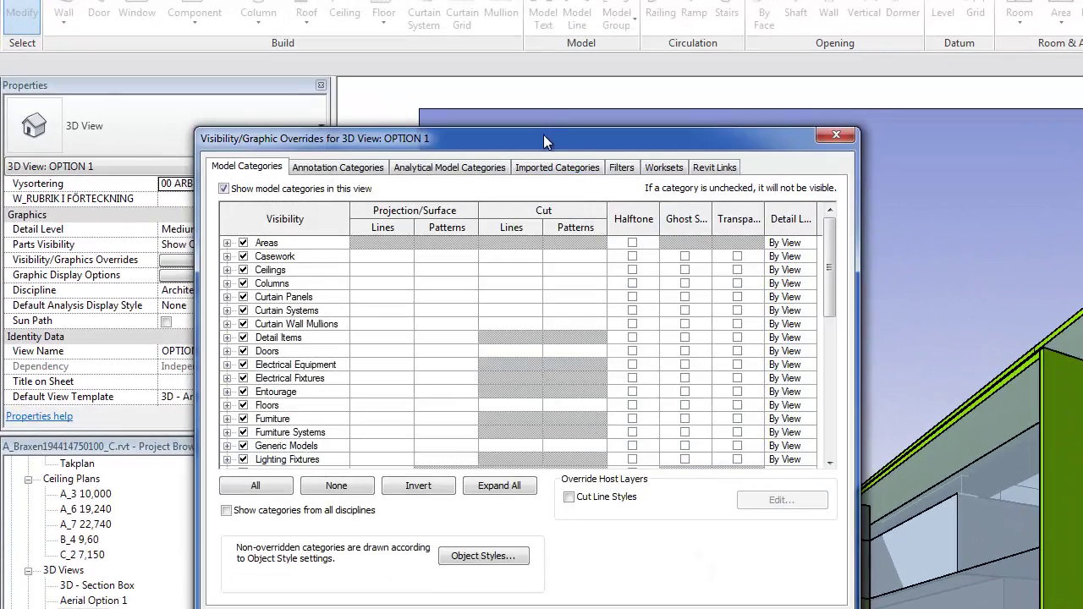
pyautogui.moveTo(543, 136); pyautogui.dragTo(440, 55)
pyautogui.click(557, 87)
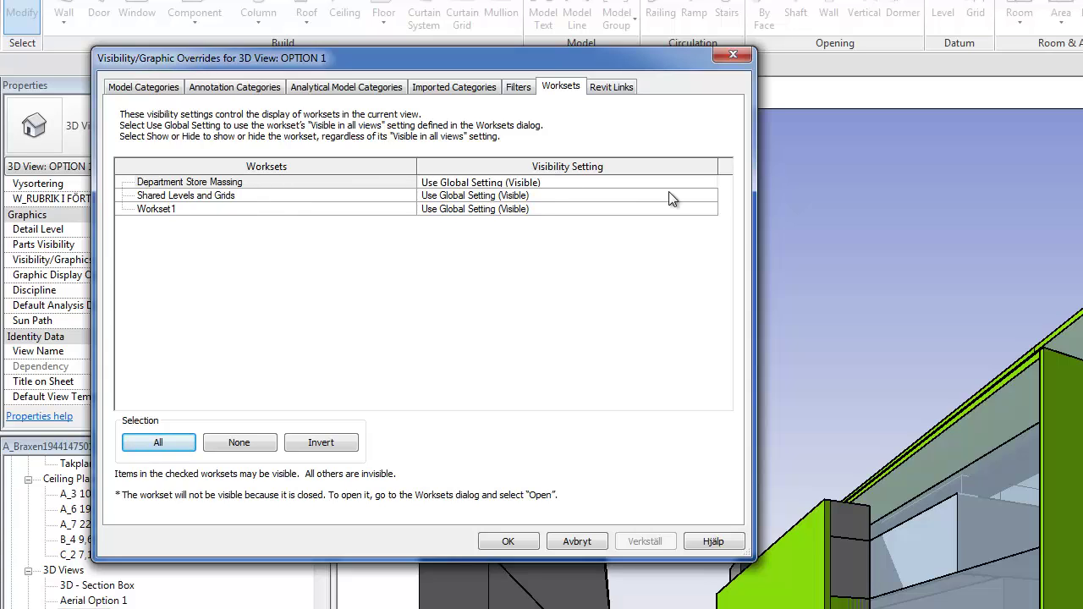
pyautogui.click(708, 185)
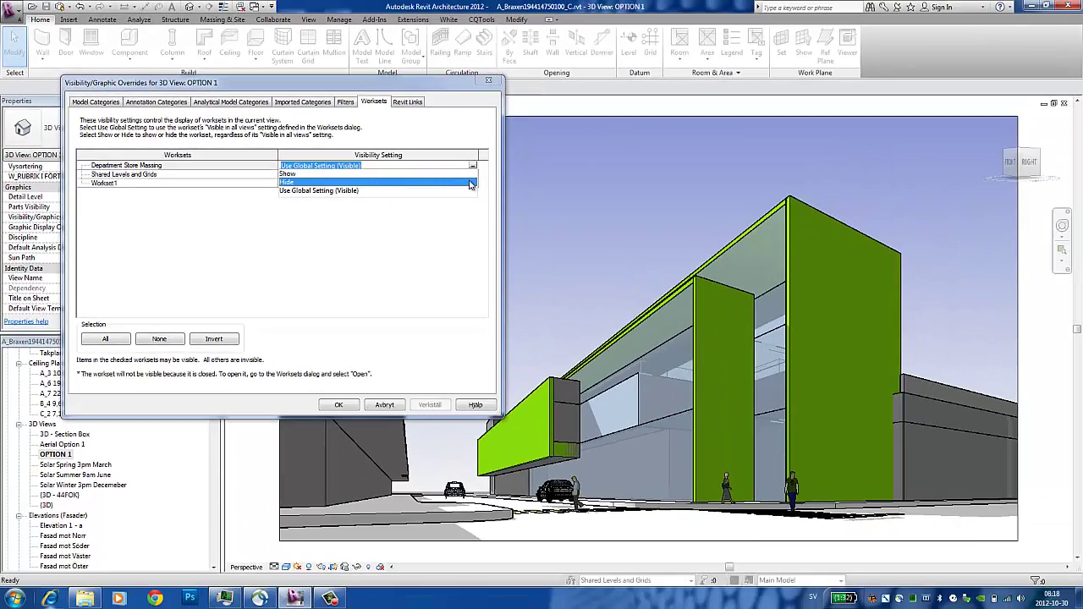
pyautogui.click(471, 185)
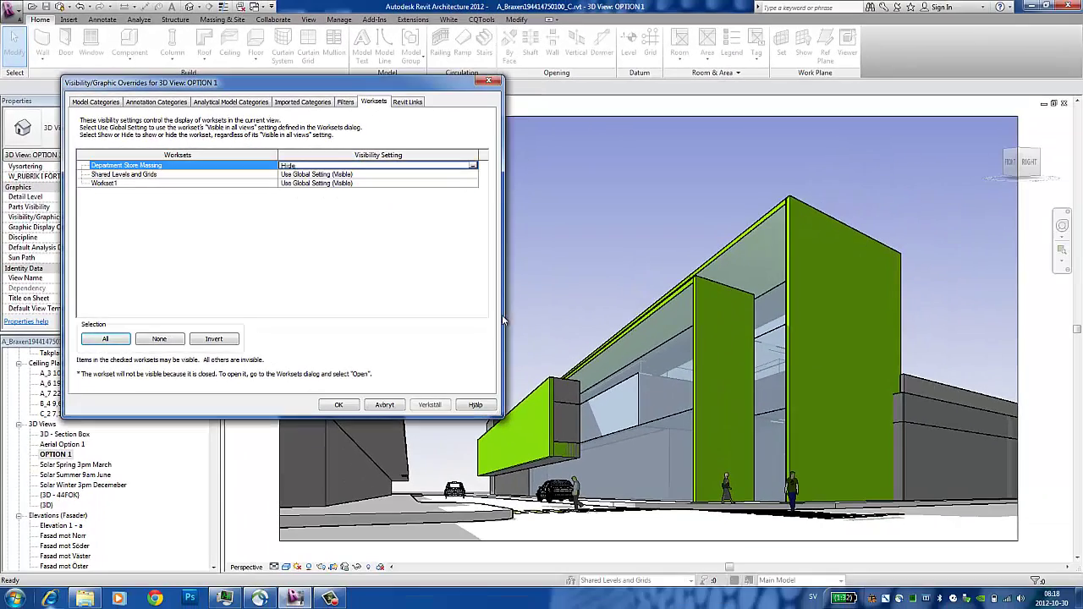
pyautogui.click(430, 404)
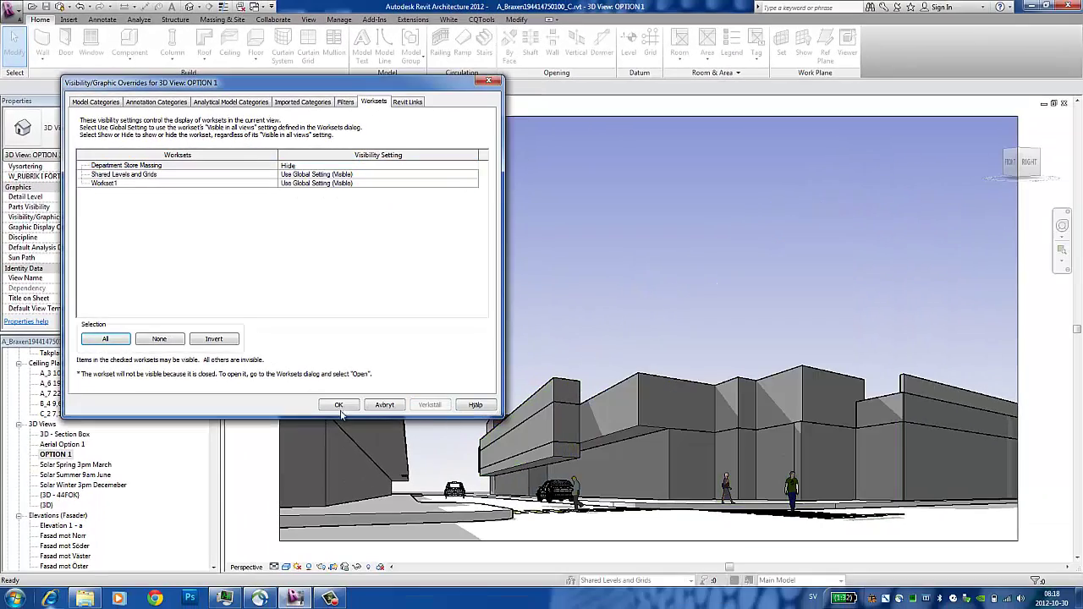
pyautogui.click(339, 405)
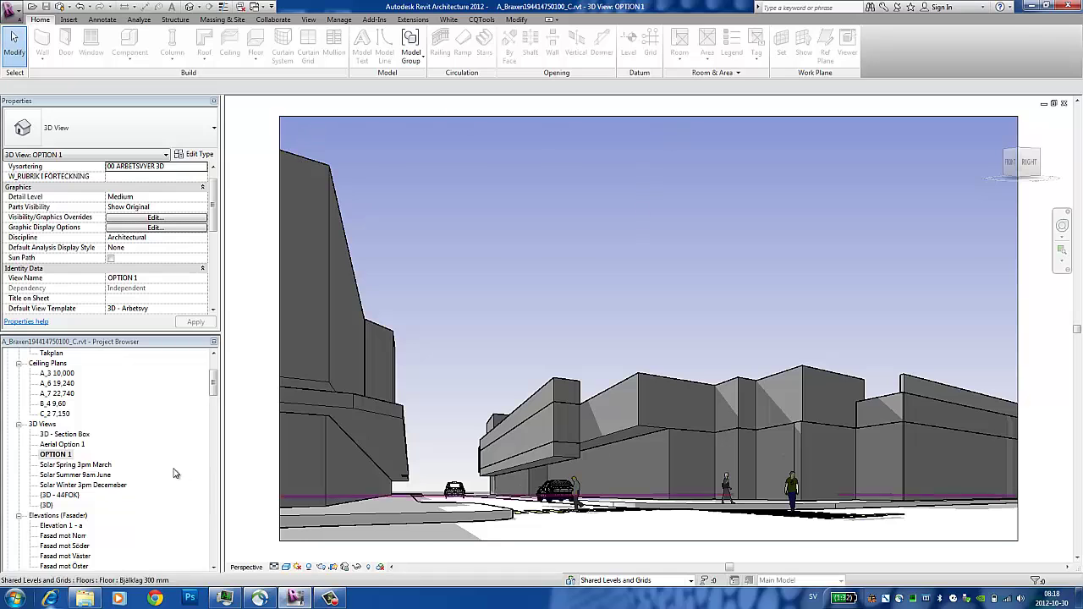
# Switch to the 3D - Section Box view, where the green massing remains visible
pyautogui.doubleClick(62, 435)
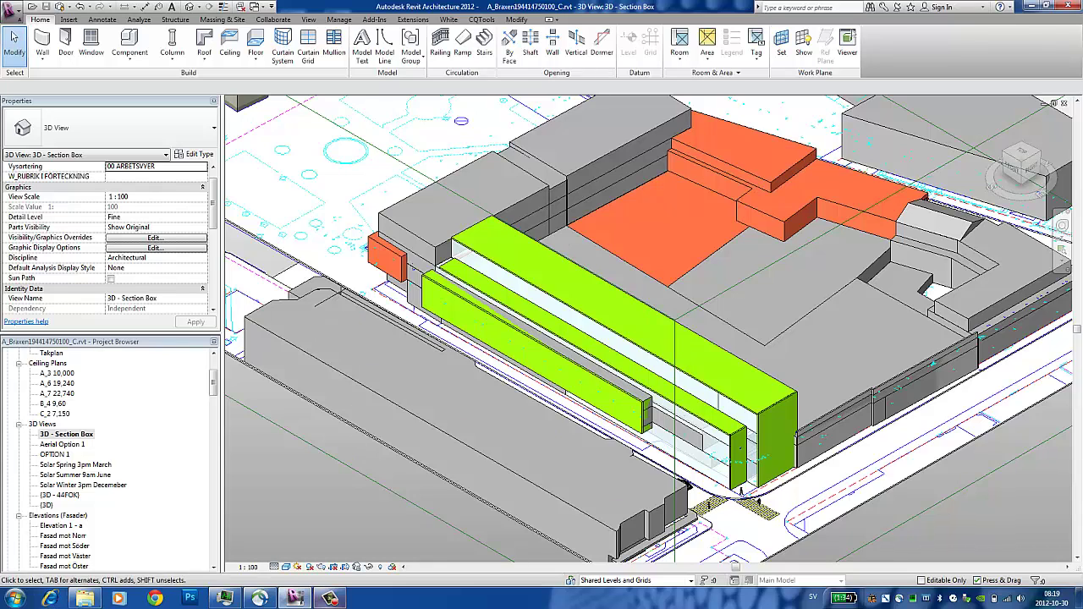
pyautogui.click(330, 598)
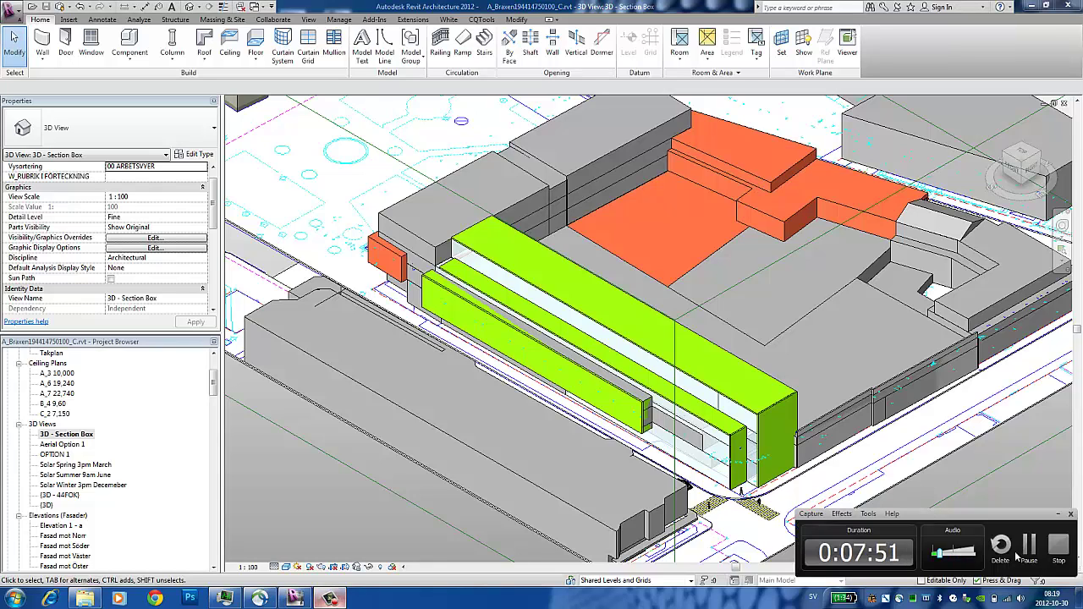